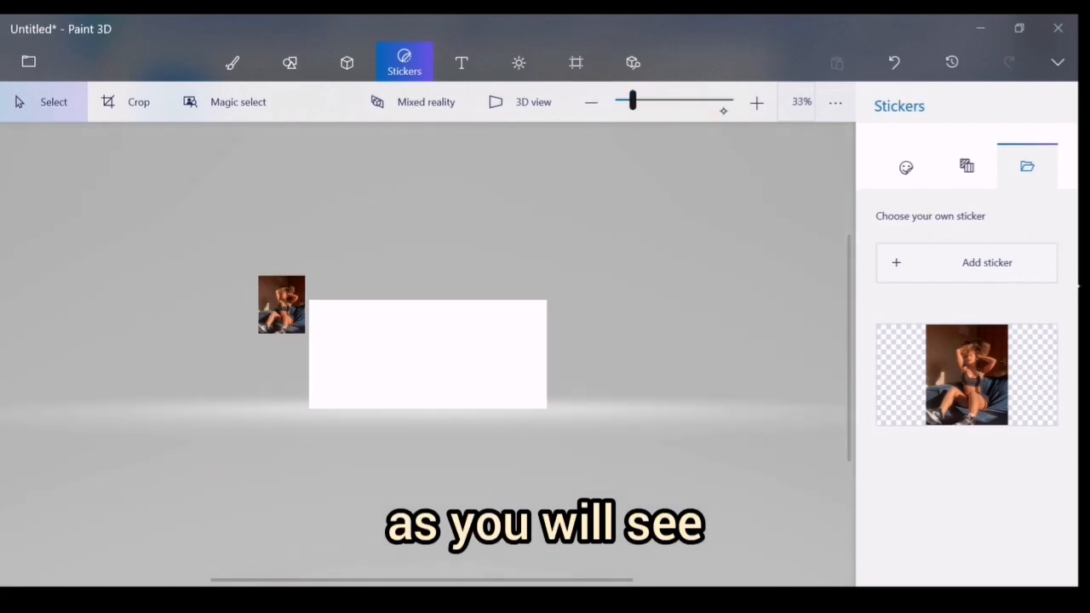
# - Move the reference photo from outside the canvas into the canvas's upper-left corner
pyautogui.click(755, 105)
pyautogui.click(754, 106)
pyautogui.click(754, 106)
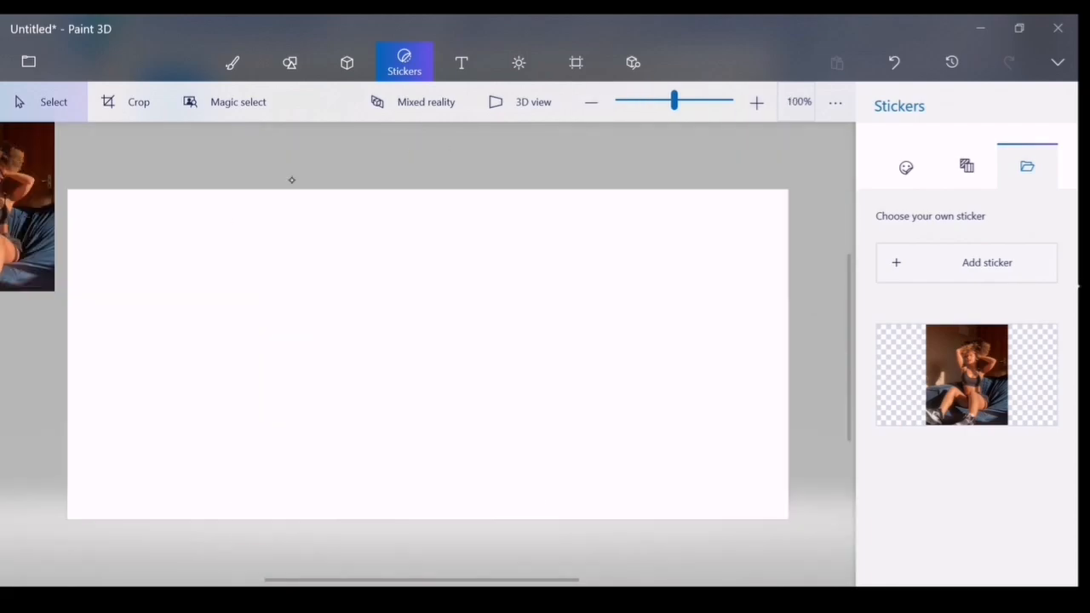
pyautogui.click(39, 231)
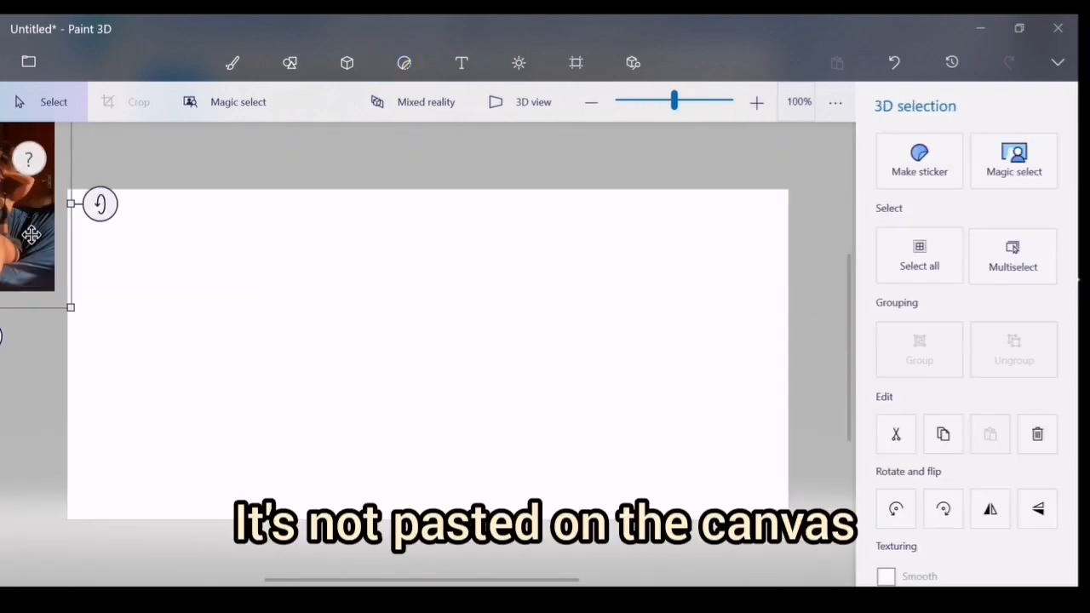
pyautogui.moveTo(38, 232); pyautogui.dragTo(228, 340)
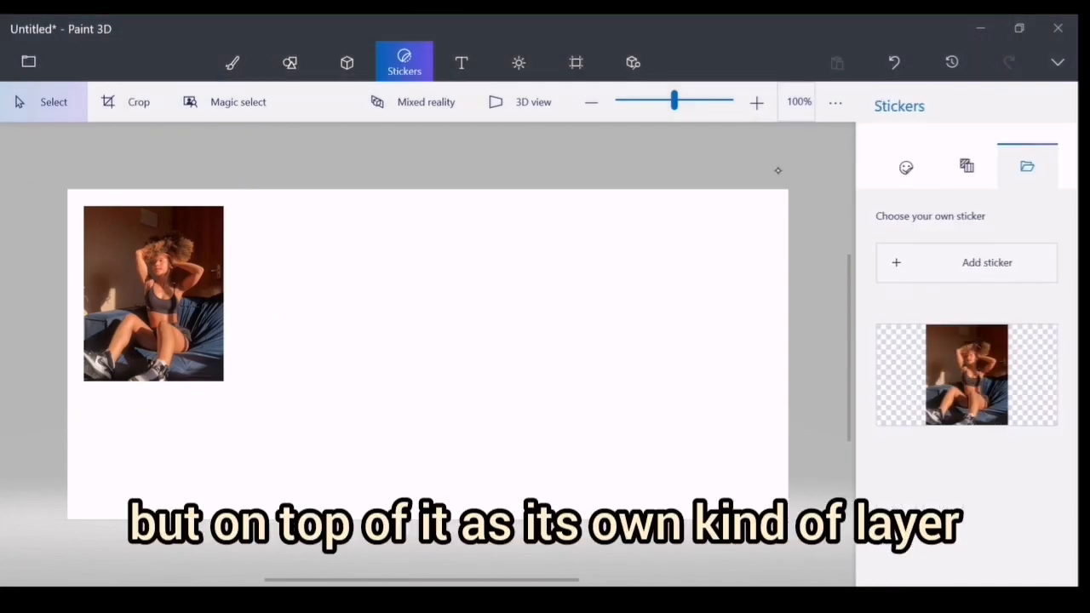
# - Examine the History timeline, its recording switch and the video export option
pyautogui.click(952, 62)
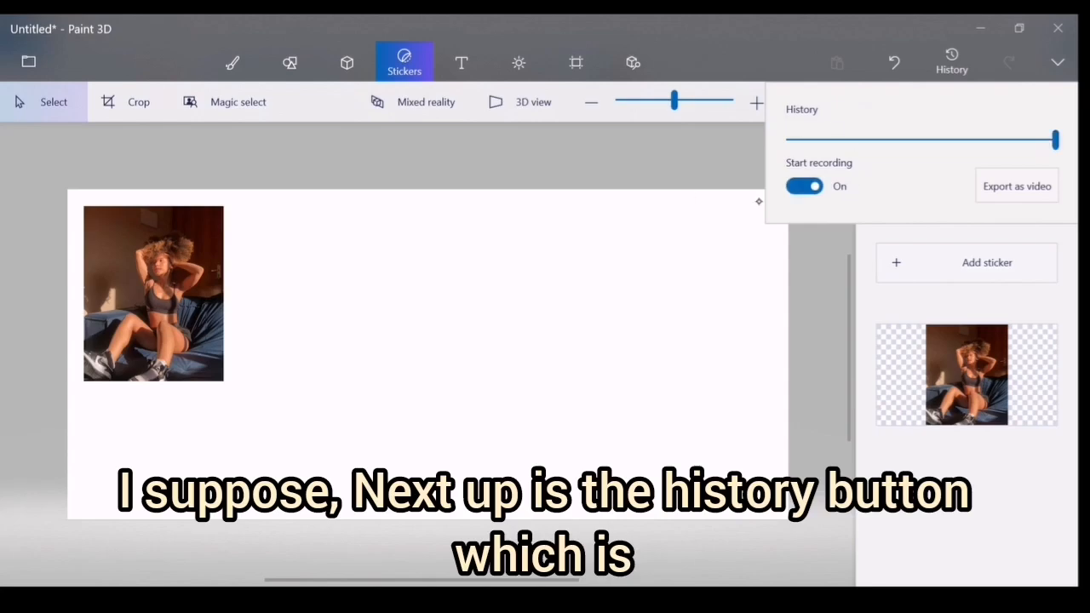
pyautogui.click(945, 66)
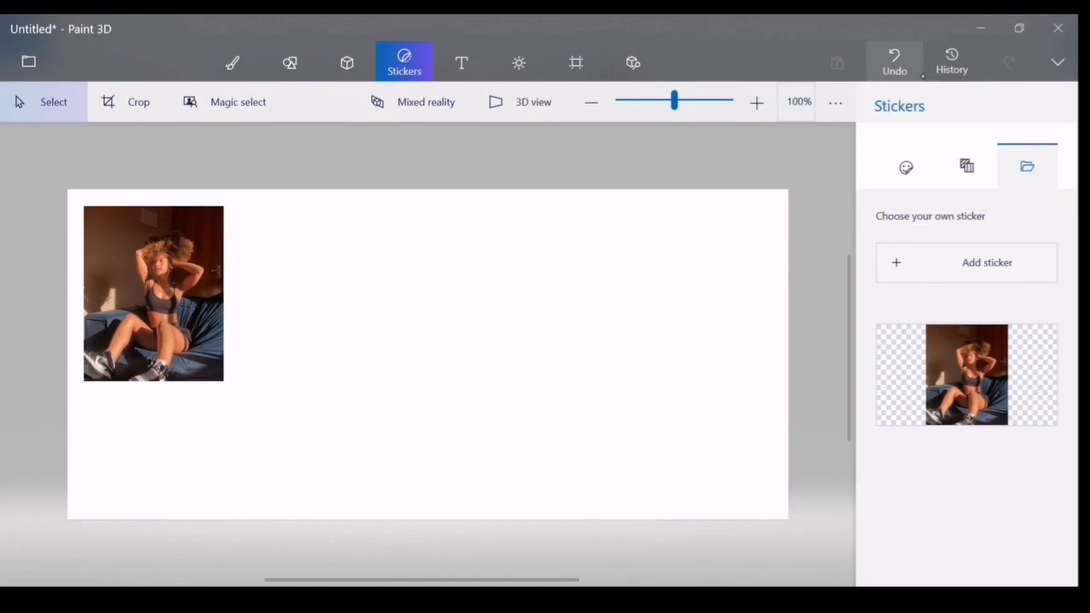
pyautogui.click(938, 68)
pyautogui.moveTo(1054, 139)
pyautogui.mouseDown()
pyautogui.moveTo(789, 139)
pyautogui.moveTo(1054, 139)
pyautogui.mouseUp()
pyautogui.click(739, 147)
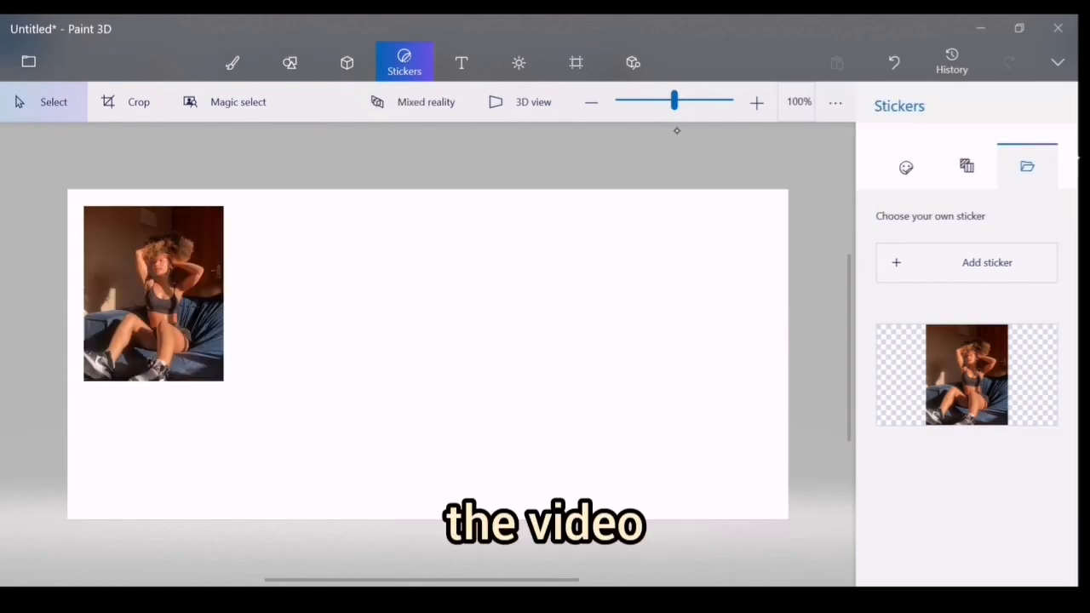
pyautogui.click(232, 62)
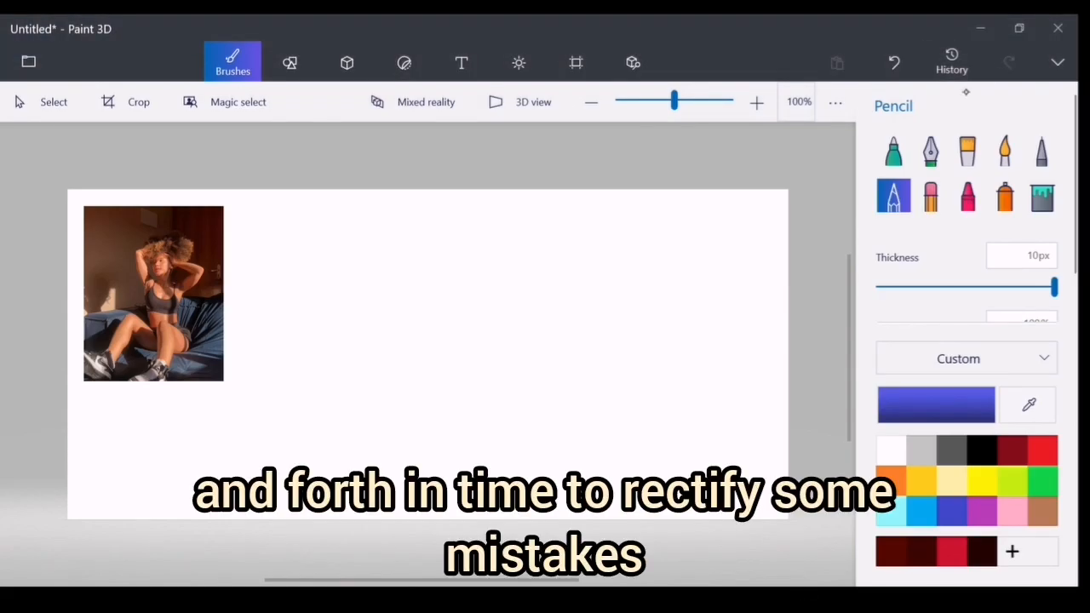
pyautogui.click(952, 61)
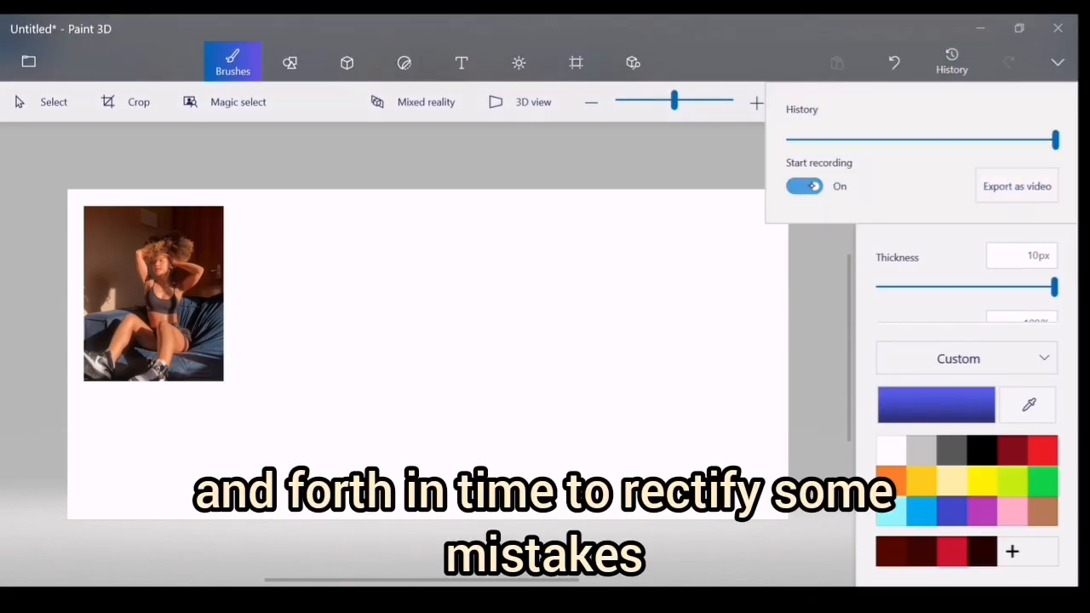
# - Turn off Lock aspect ratio and Resize image with canvas in the canvas settings
pyautogui.click(576, 61)
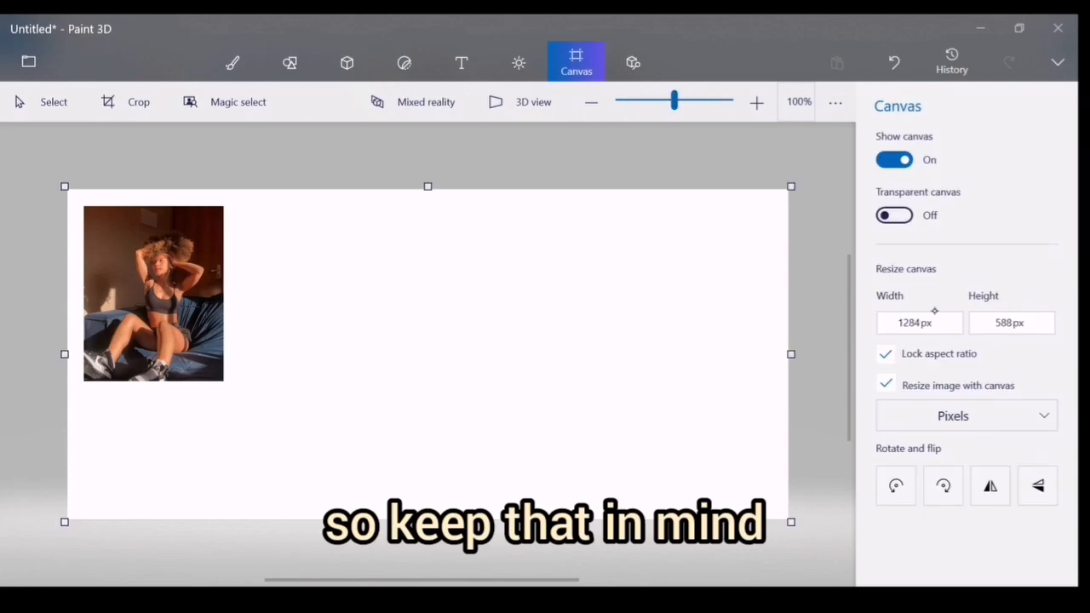
pyautogui.click(887, 352)
pyautogui.click(885, 384)
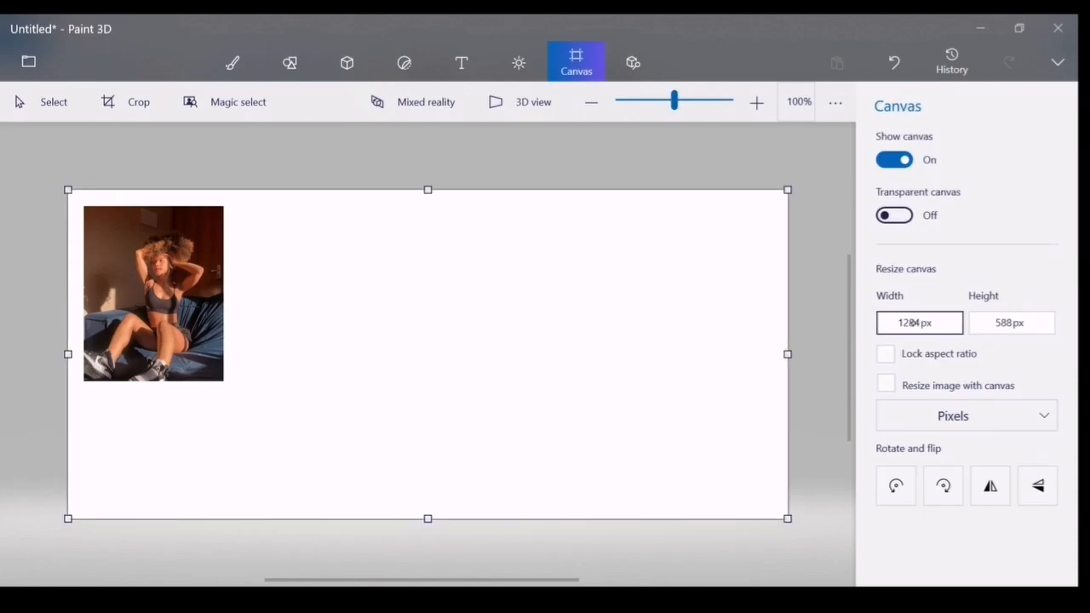
# - Resize the canvas to 960 px wide and 540 px high, and turn Lock aspect ratio and Resize image with canvas back on
pyautogui.click(1040, 326)
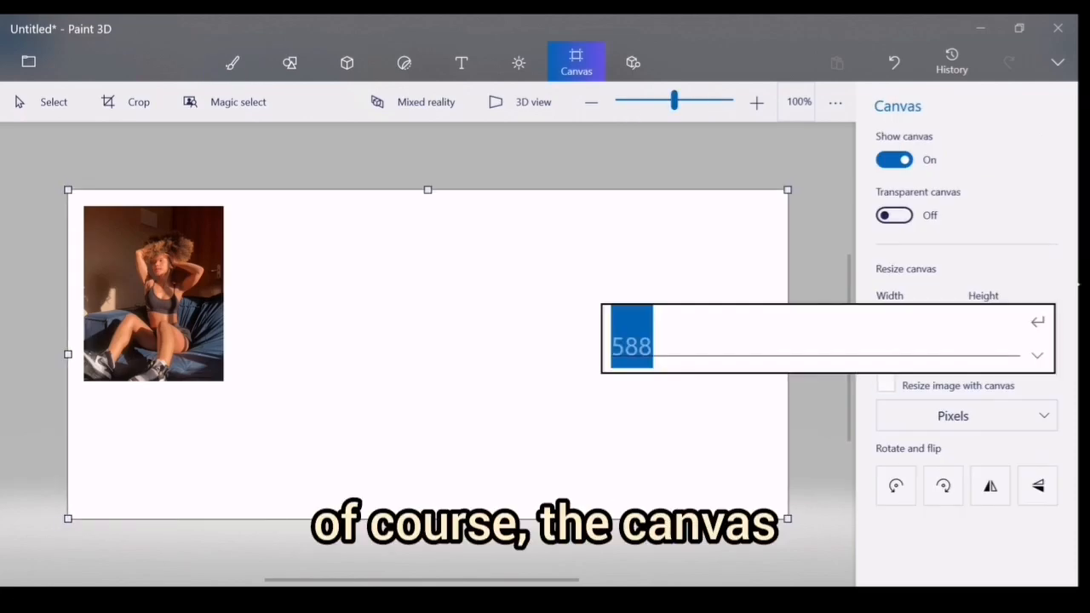
pyautogui.write('540')
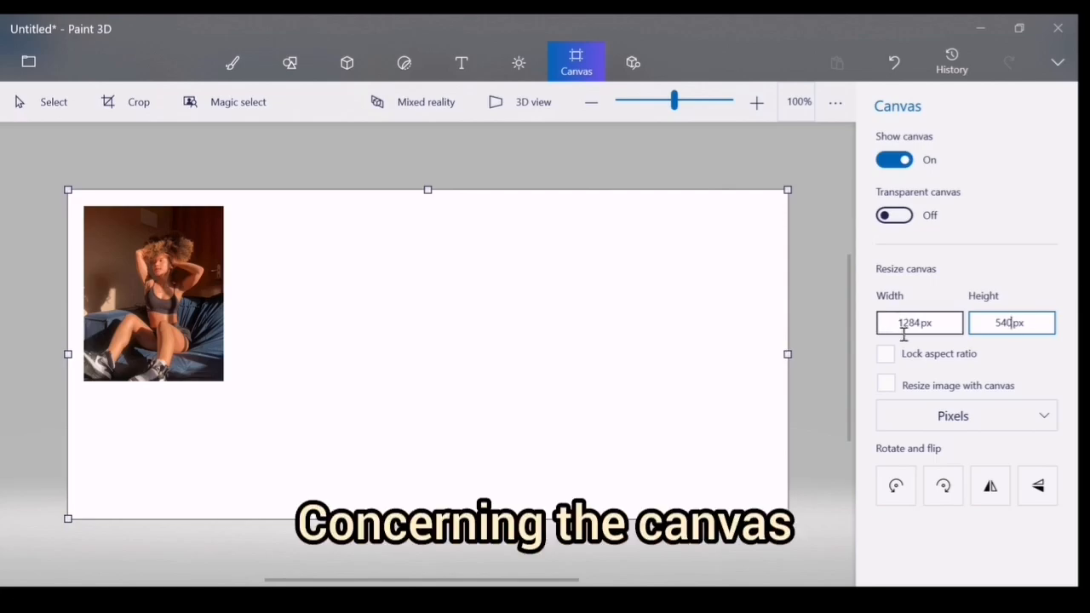
pyautogui.click(904, 335)
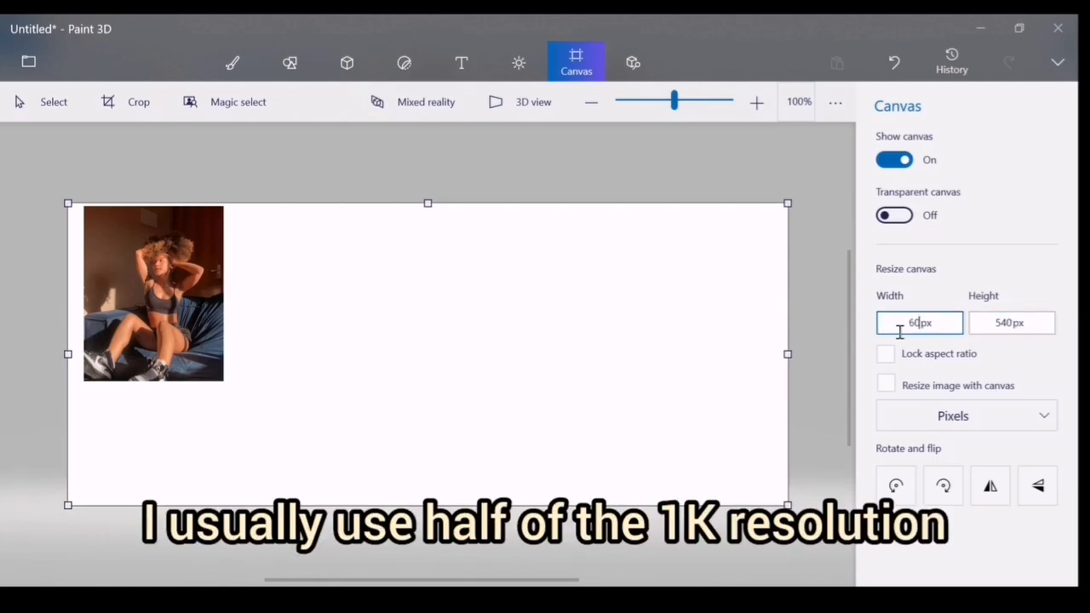
pyautogui.press('BackSpace')
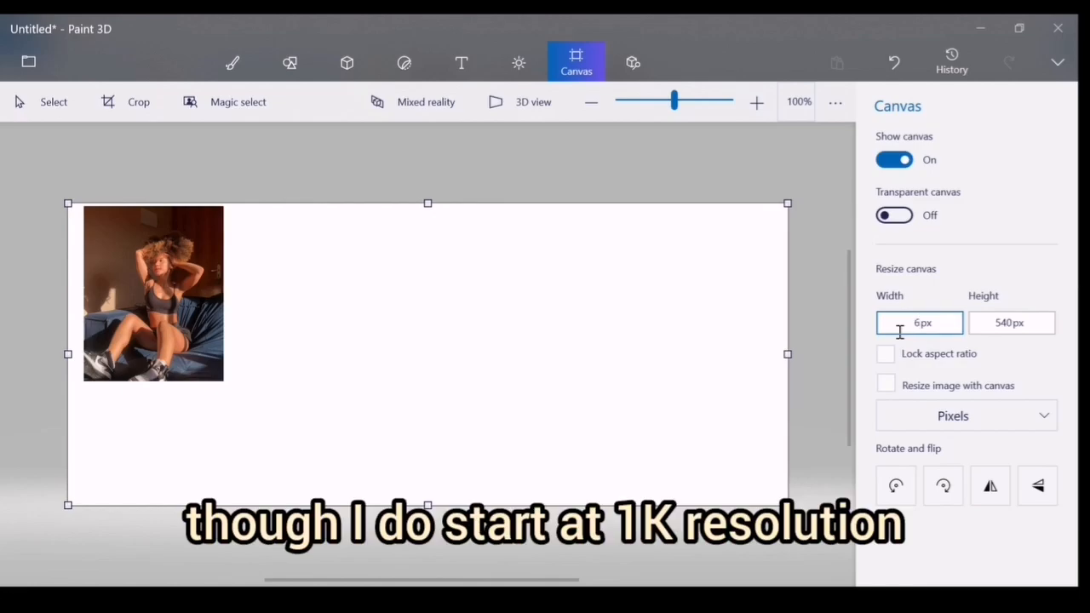
pyautogui.write('960')
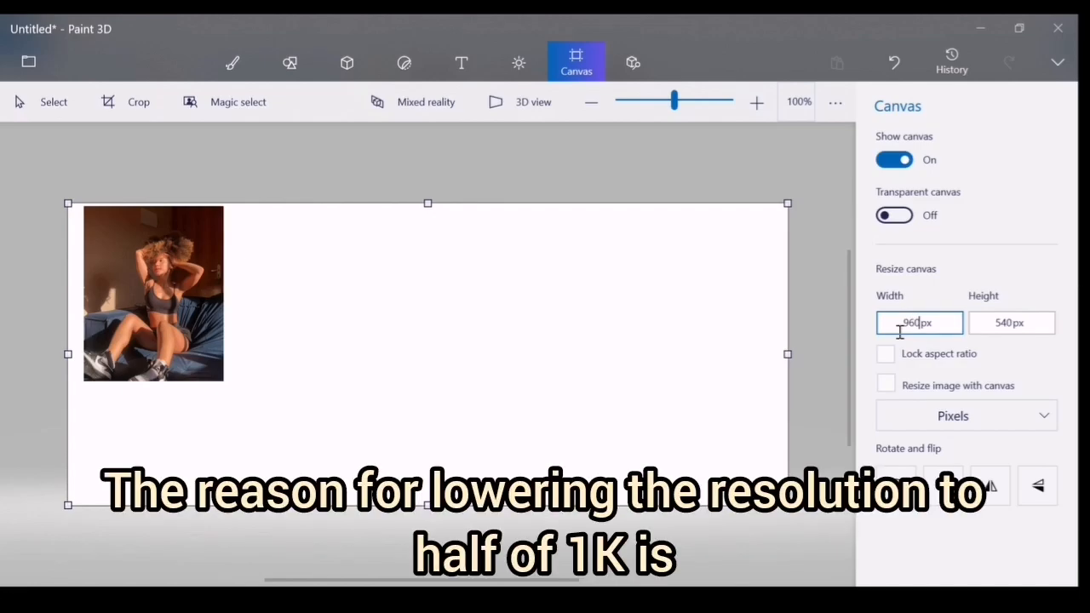
pyautogui.press('Return')
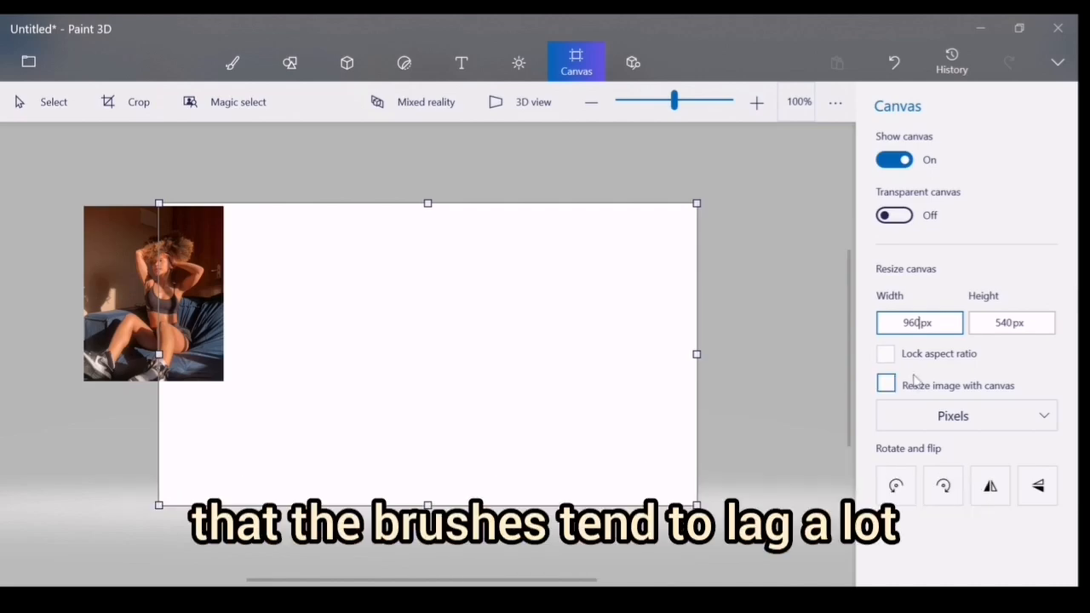
pyautogui.click(887, 384)
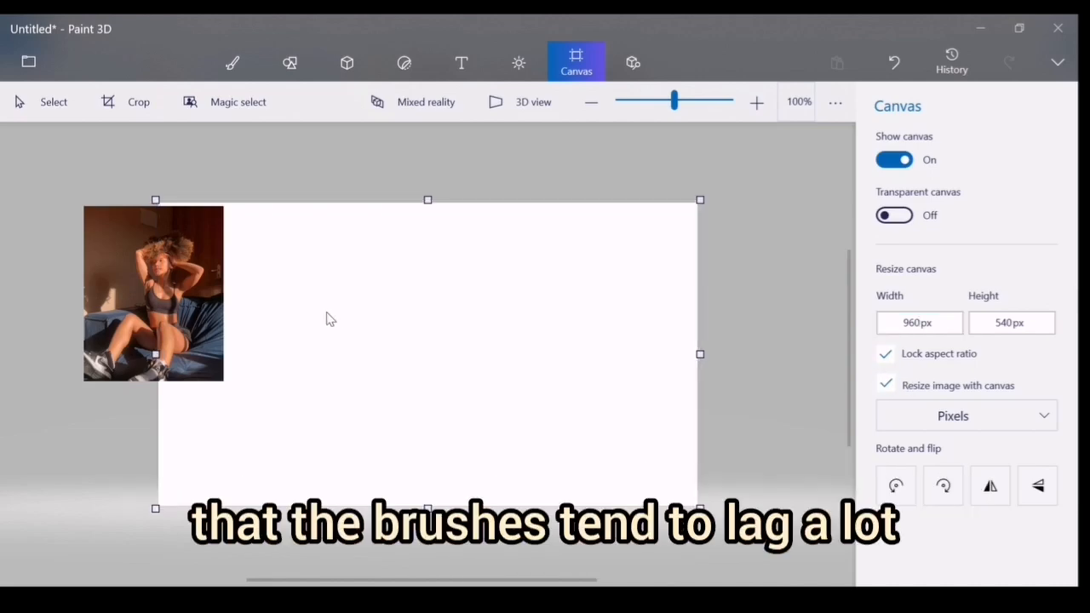
# - Move the reference photo fully inside the canvas's upper-left corner and set the canvas height to 270 px with proportions locked
pyautogui.click(97, 258)
pyautogui.moveTo(97, 253); pyautogui.dragTo(180, 264)
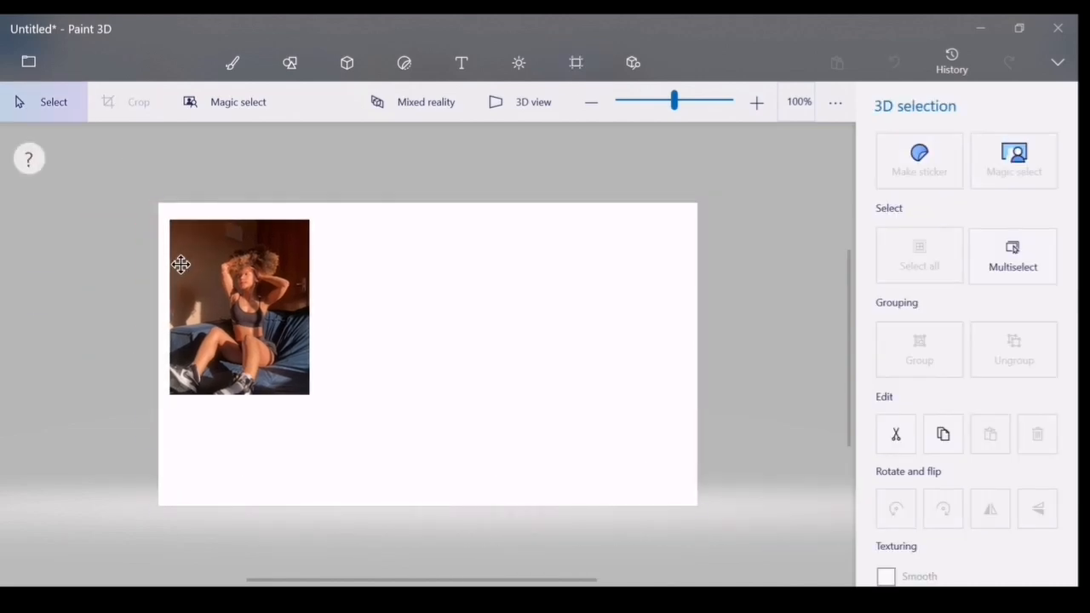
pyautogui.click(575, 61)
pyautogui.doubleClick(1003, 322)
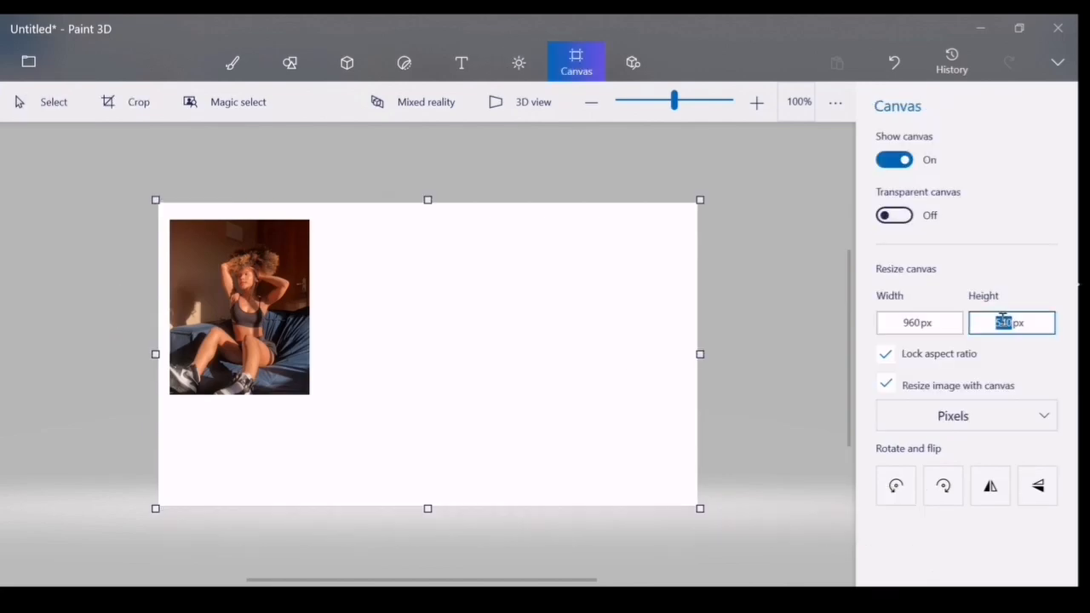
pyautogui.write('270')
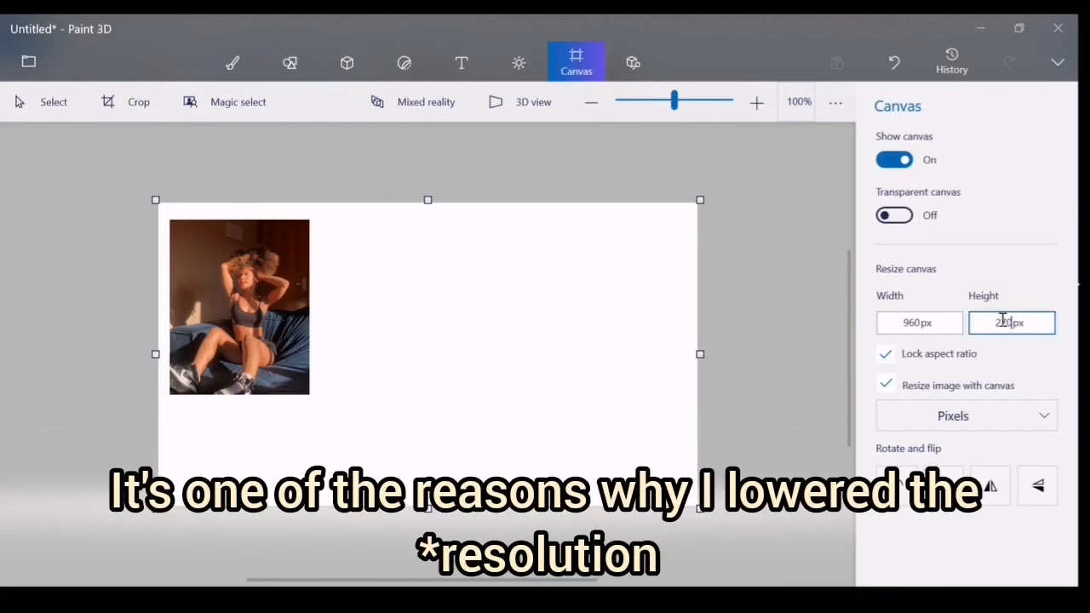
# - Adjust the reference photo's size and position within the upper-left corner of the reduced canvas
pyautogui.click(204, 385)
pyautogui.moveTo(323, 408); pyautogui.dragTo(376, 366)
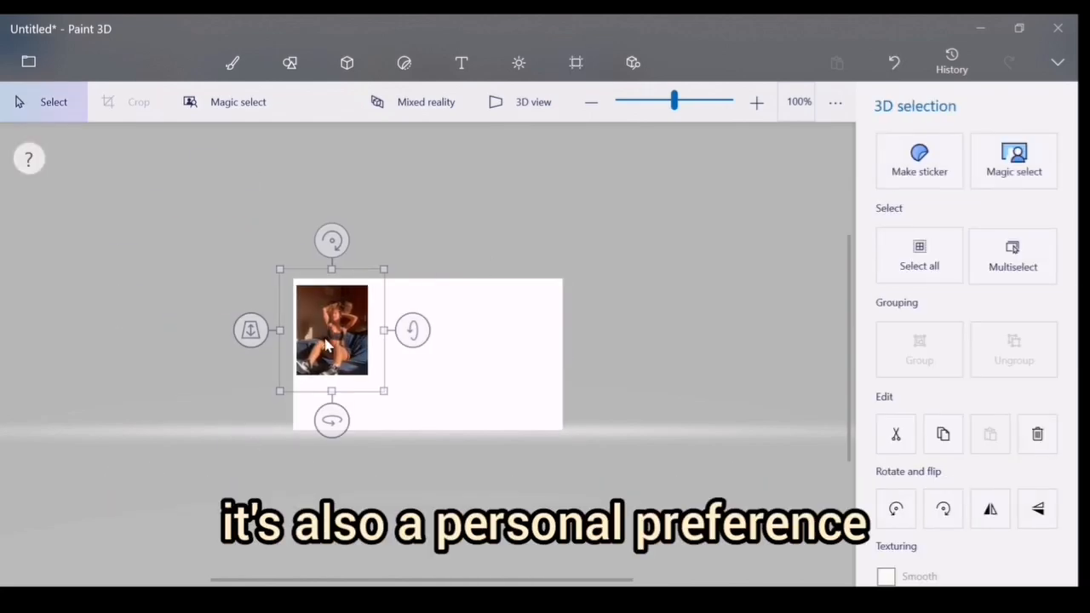
pyautogui.click(509, 229)
pyautogui.click(757, 110)
pyautogui.click(758, 110)
pyautogui.click(758, 110)
pyautogui.click(758, 110)
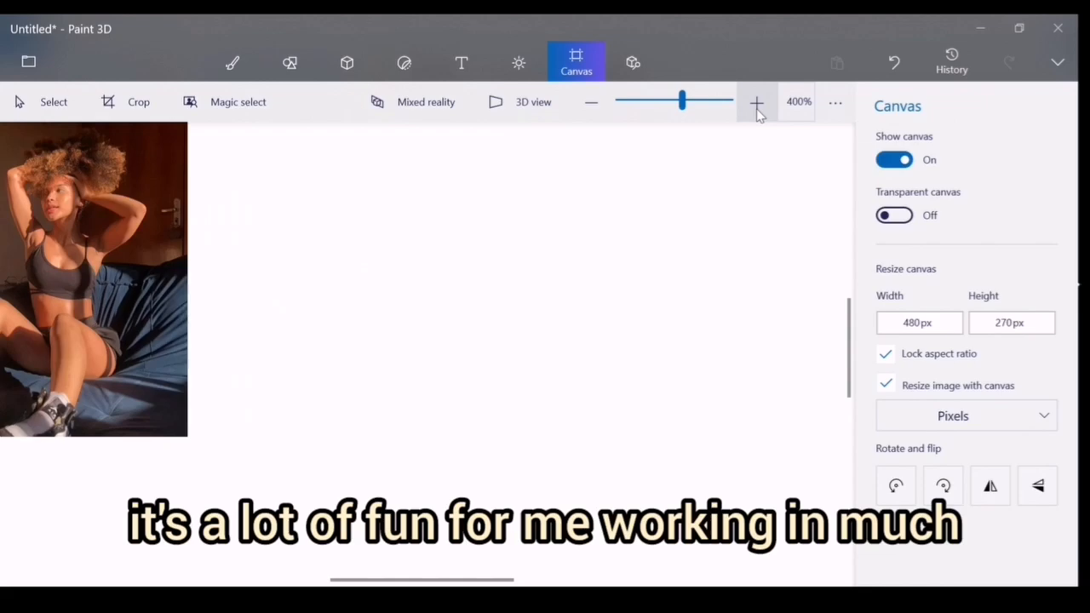
pyautogui.click(592, 107)
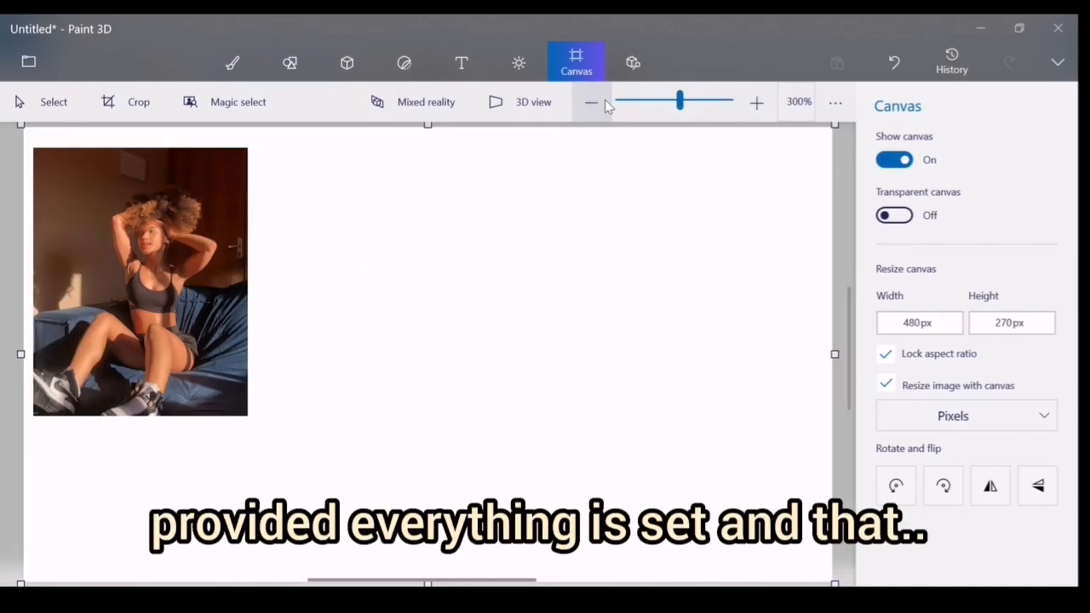
pyautogui.click(605, 101)
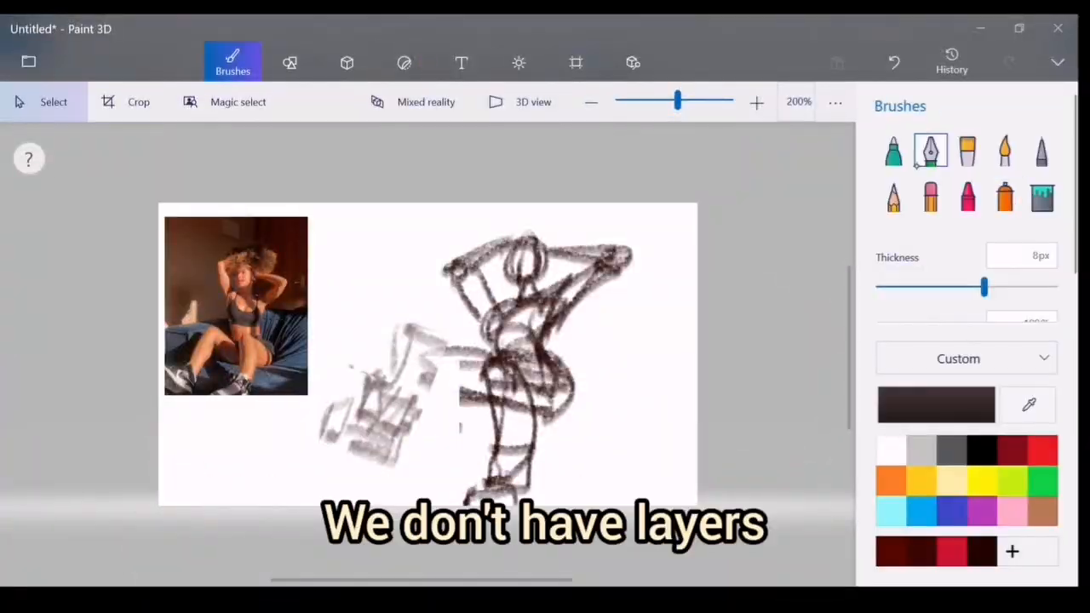
# - Try fading the figure sketch by painting over it with a white 100 px marker at 80% opacity, and undo the strokes
pyautogui.click(893, 150)
pyautogui.scroll(-1, 969, 267)
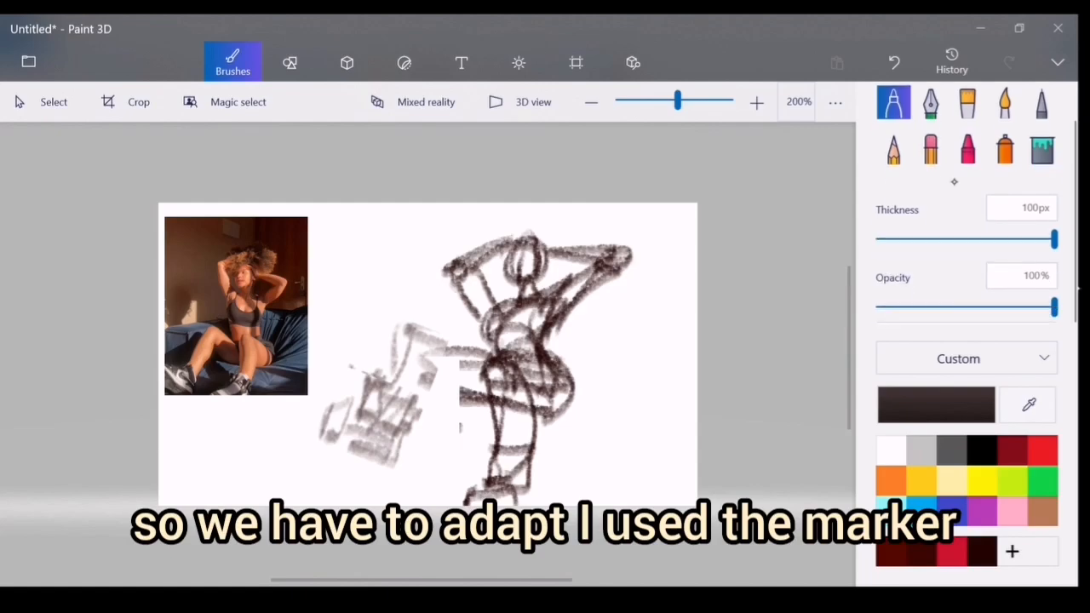
pyautogui.click(889, 448)
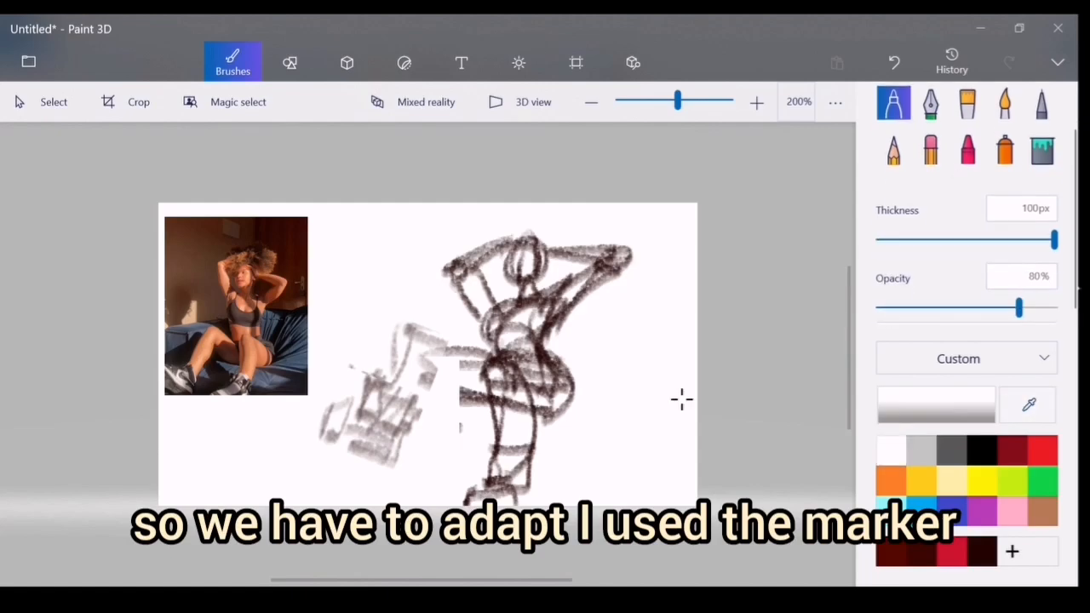
pyautogui.moveTo(446, 389); pyautogui.dragTo(504, 264)
pyautogui.moveTo(591, 260)
pyautogui.mouseDown()
pyautogui.moveTo(346, 397)
pyautogui.moveTo(619, 469)
pyautogui.mouseUp()
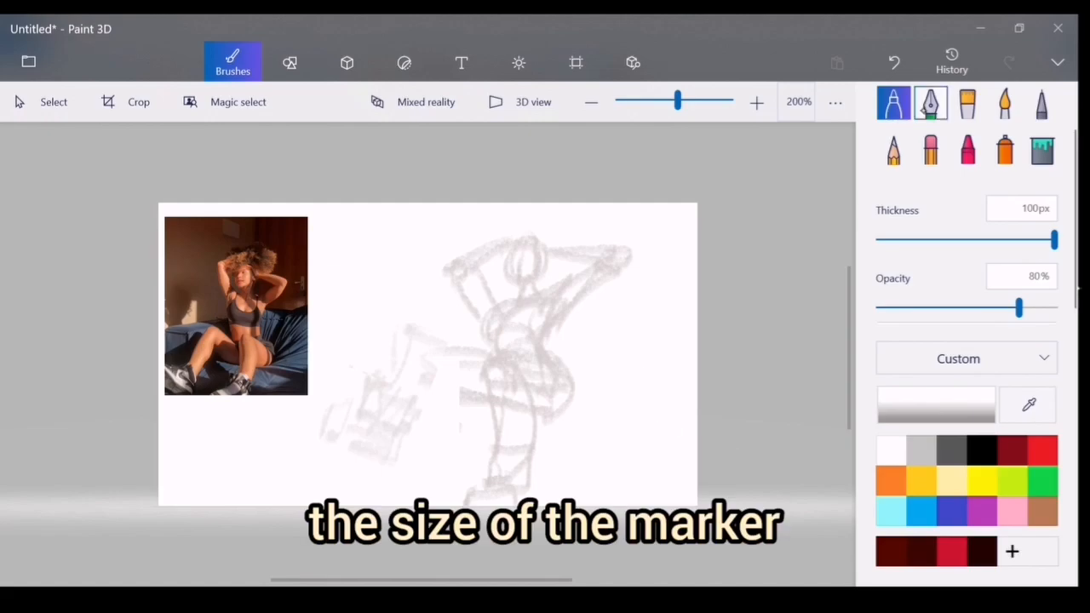
pyautogui.click(894, 62)
# - Try fading the sketch with a white fill at 100% tolerance and 90% opacity
pyautogui.click(1042, 150)
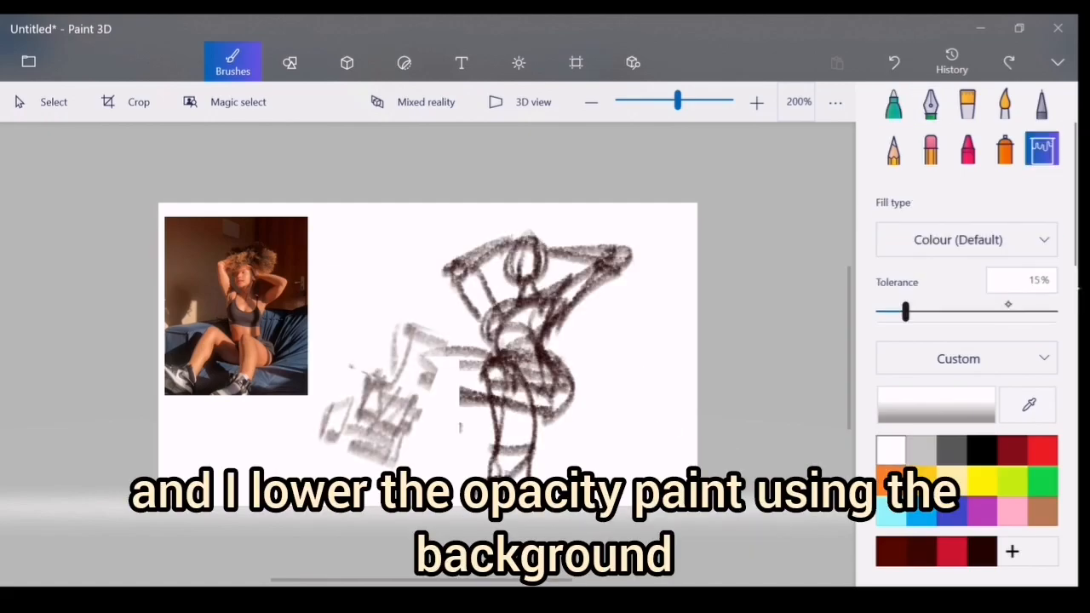
pyautogui.scroll(-2, 1008, 246)
pyautogui.moveTo(905, 249); pyautogui.dragTo(1076, 248)
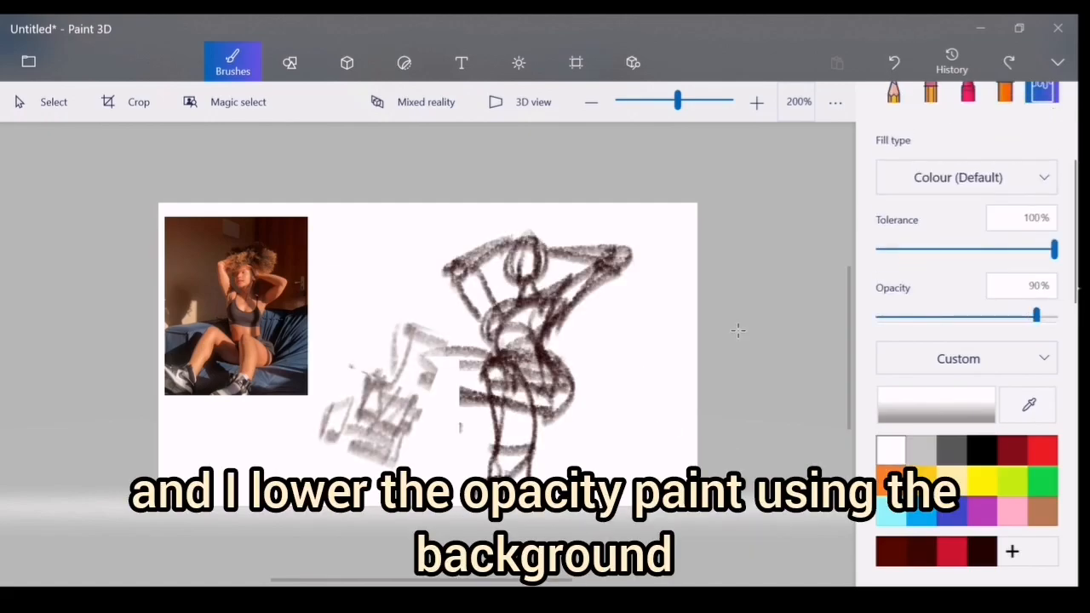
pyautogui.click(689, 333)
# - Undo the fill and try another white fill over the sketch at 80% opacity, undoing that one as well
pyautogui.moveTo(1036, 315); pyautogui.dragTo(1018, 315)
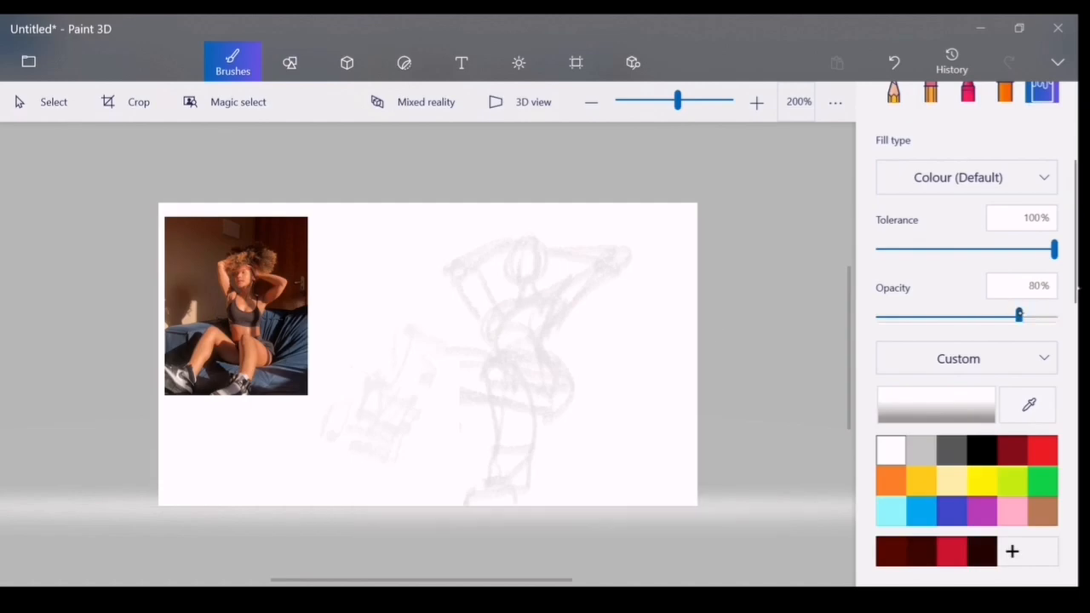
pyautogui.click(894, 63)
pyautogui.click(644, 316)
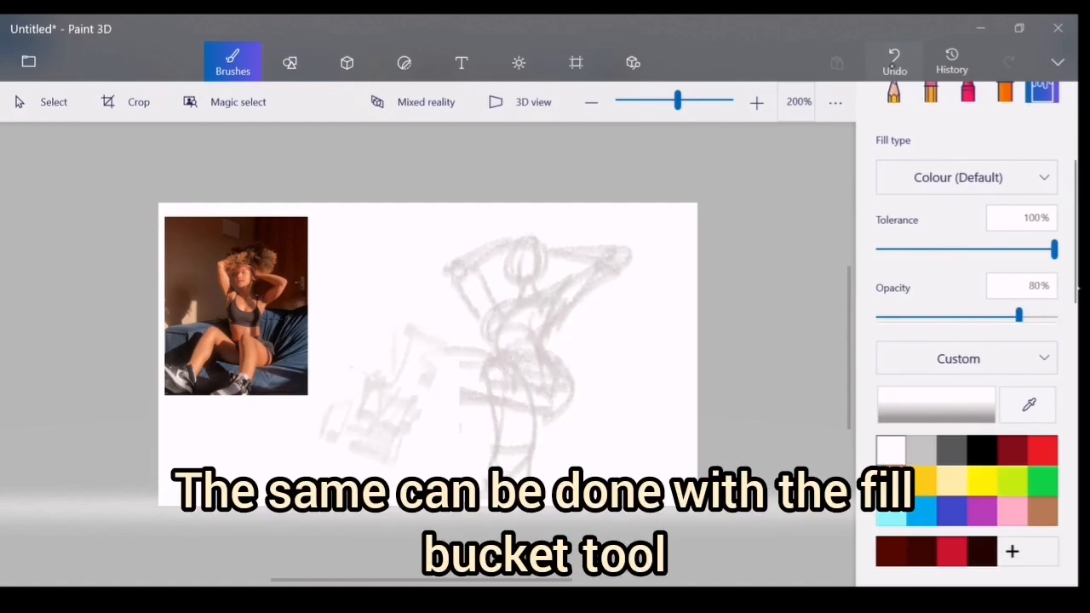
pyautogui.click(894, 63)
# - Fade the figure sketch by painting over it with a white watercolour brush, 200 px thick at 75% opacity
pyautogui.scroll(3, 956, 152)
pyautogui.click(1005, 151)
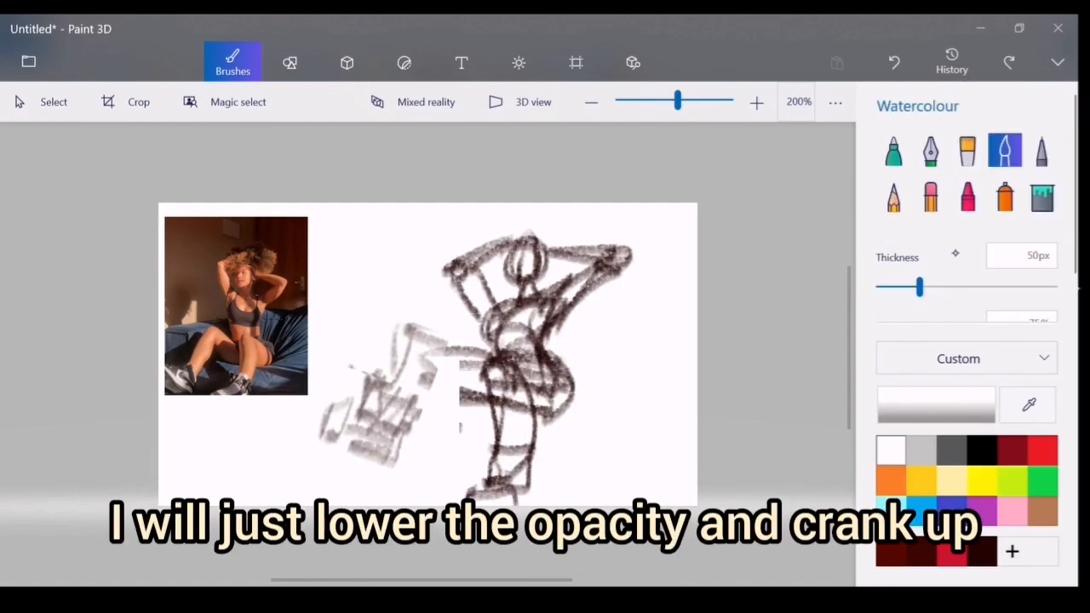
pyautogui.scroll(-1, 1006, 148)
pyautogui.moveTo(653, 314)
pyautogui.mouseDown()
pyautogui.moveTo(544, 313)
pyautogui.moveTo(552, 366)
pyautogui.moveTo(492, 438)
pyautogui.moveTo(397, 381)
pyautogui.moveTo(453, 386)
pyautogui.moveTo(479, 242)
pyautogui.moveTo(482, 271)
pyautogui.mouseUp()
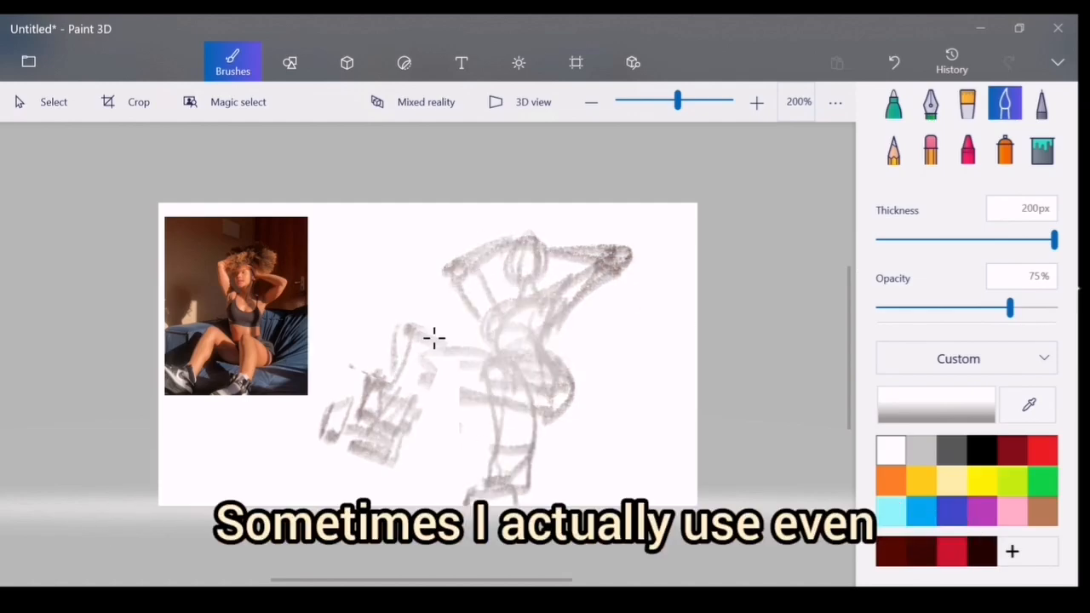
pyautogui.moveTo(358, 462); pyautogui.dragTo(747, 288)
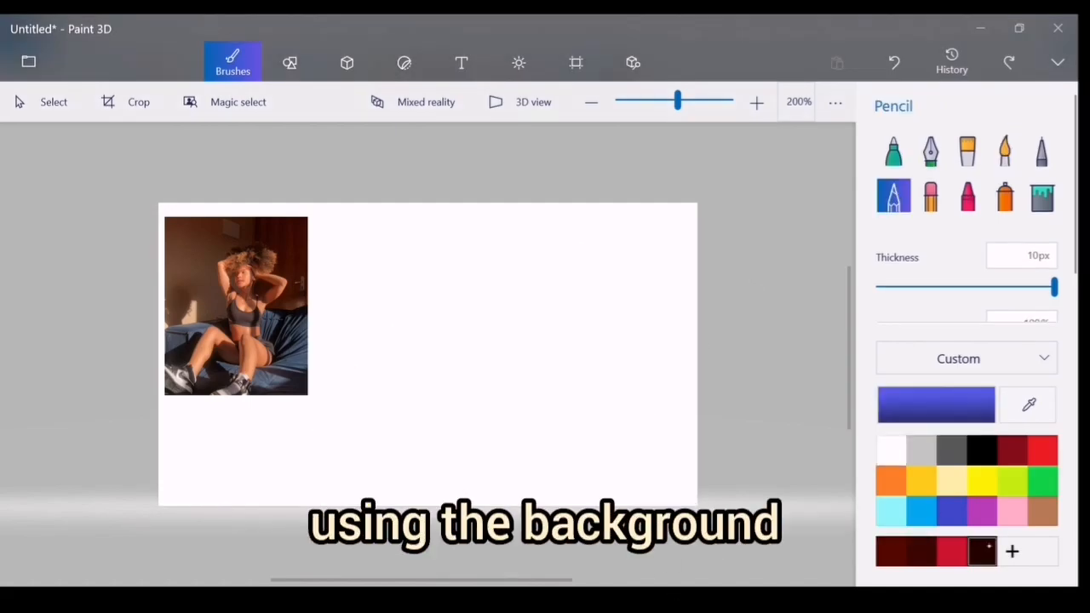
# - Sketch the figure's torso, shoulder curve, neck and oval head beside the reference photo with a dark 8 px pencil
pyautogui.moveTo(465, 311); pyautogui.dragTo(540, 457)
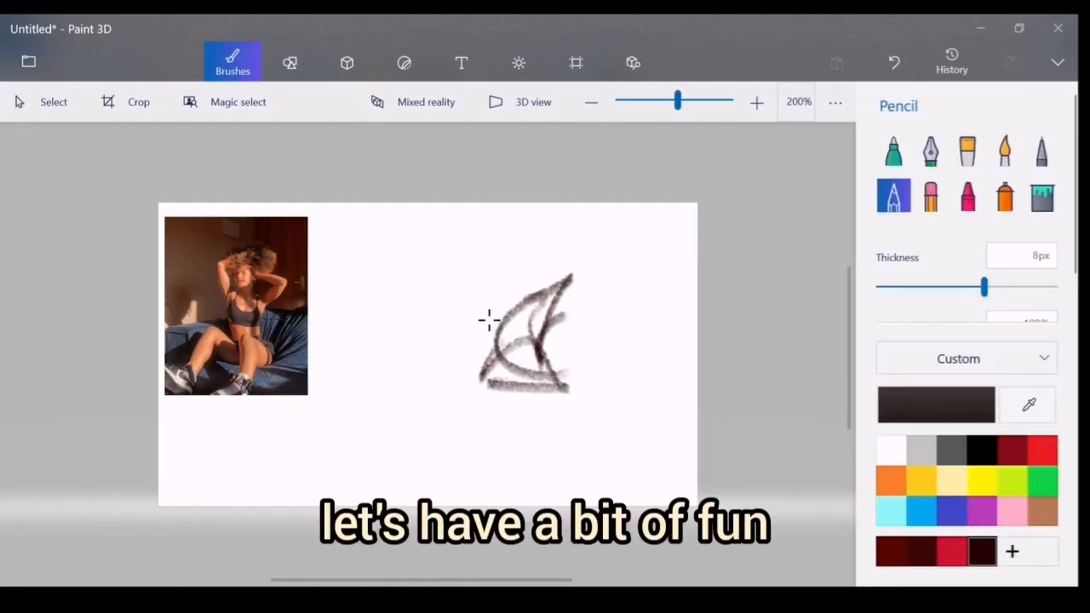
pyautogui.moveTo(489, 320)
pyautogui.mouseDown()
pyautogui.moveTo(626, 295)
pyautogui.moveTo(528, 313)
pyautogui.moveTo(552, 347)
pyautogui.mouseUp()
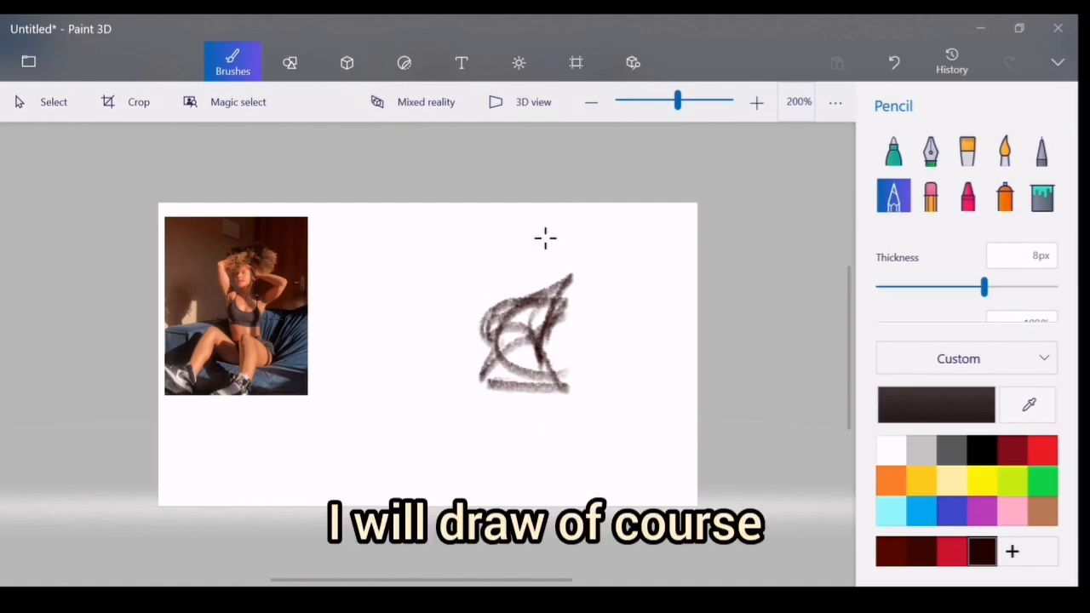
pyautogui.moveTo(545, 239)
pyautogui.mouseDown()
pyautogui.moveTo(569, 249)
pyautogui.moveTo(535, 245)
pyautogui.moveTo(537, 298)
pyautogui.mouseUp()
pyautogui.click(894, 63)
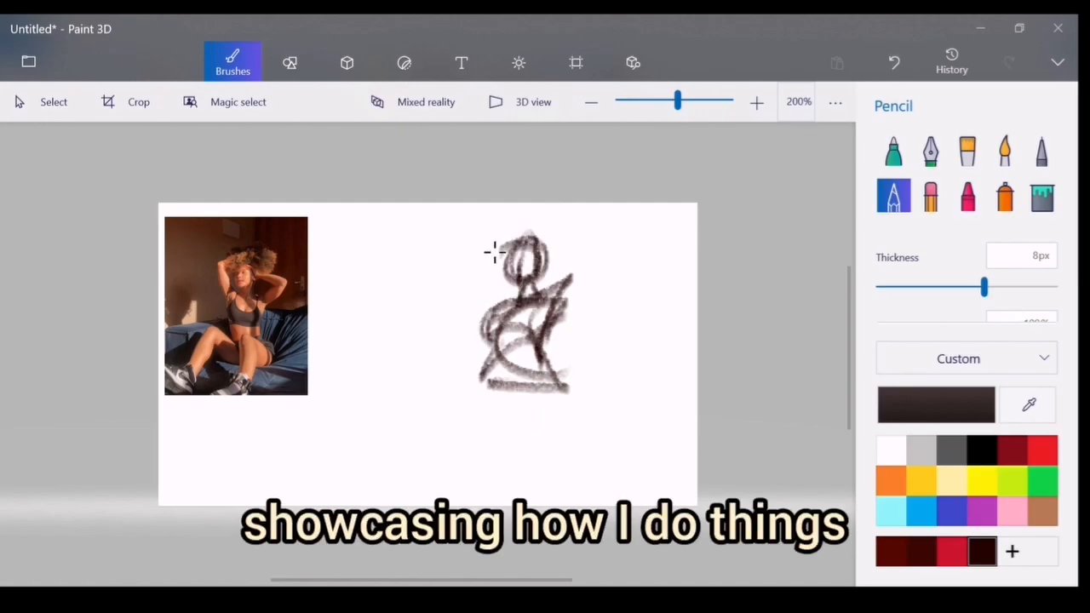
# - Sketch the raised arm on the photo side with its bent elbow, undoing and redrawing the strokes that miss the pose
pyautogui.moveTo(507, 243); pyautogui.dragTo(444, 291)
pyautogui.moveTo(456, 286); pyautogui.dragTo(496, 301)
pyautogui.moveTo(450, 315); pyautogui.dragTo(496, 323)
pyautogui.click(894, 63)
pyautogui.moveTo(509, 243); pyautogui.dragTo(445, 289)
pyautogui.moveTo(504, 257)
pyautogui.mouseDown()
pyautogui.moveTo(462, 298)
pyautogui.moveTo(482, 320)
pyautogui.mouseUp()
pyautogui.click(894, 63)
pyautogui.moveTo(467, 269); pyautogui.dragTo(495, 303)
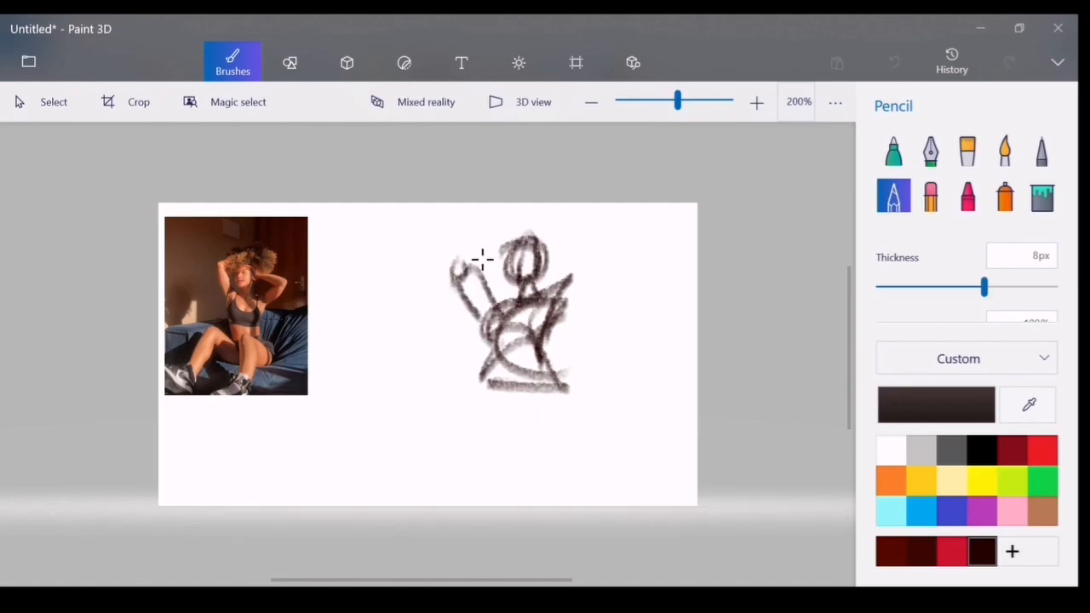
# - Sketch the opposite raised arm with its elbow out from the head, undoing and redrawing it to follow the photo
pyautogui.moveTo(553, 256)
pyautogui.mouseDown()
pyautogui.moveTo(563, 302)
pyautogui.moveTo(621, 300)
pyautogui.mouseUp()
pyautogui.click(894, 63)
pyautogui.moveTo(547, 250); pyautogui.dragTo(606, 244)
pyautogui.moveTo(606, 247); pyautogui.dragTo(562, 320)
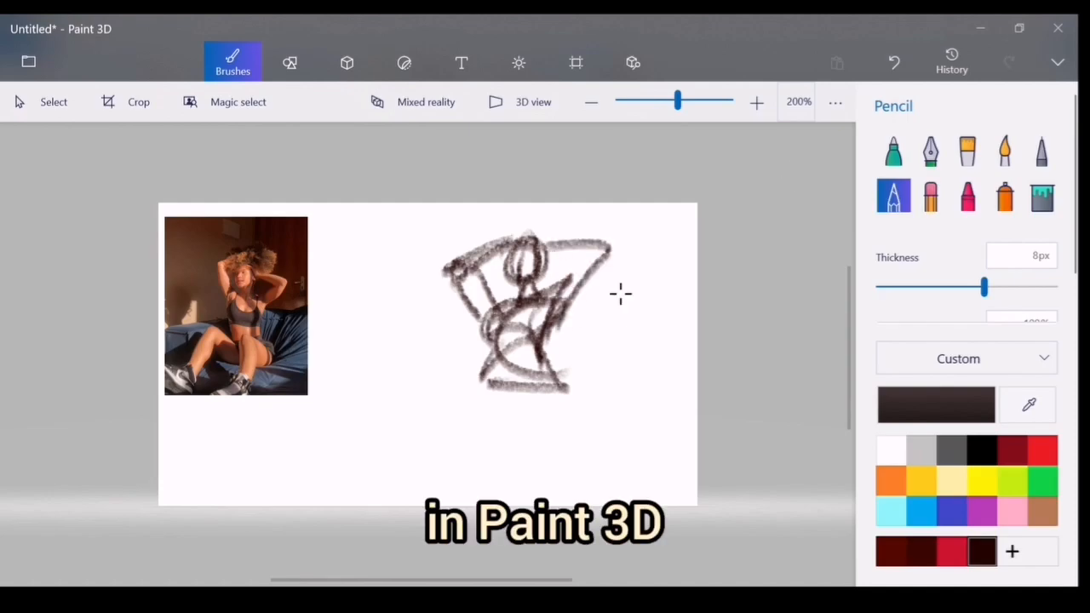
pyautogui.click(894, 63)
pyautogui.moveTo(546, 251)
pyautogui.mouseDown()
pyautogui.moveTo(623, 254)
pyautogui.moveTo(559, 330)
pyautogui.mouseUp()
pyautogui.moveTo(602, 266); pyautogui.dragTo(549, 298)
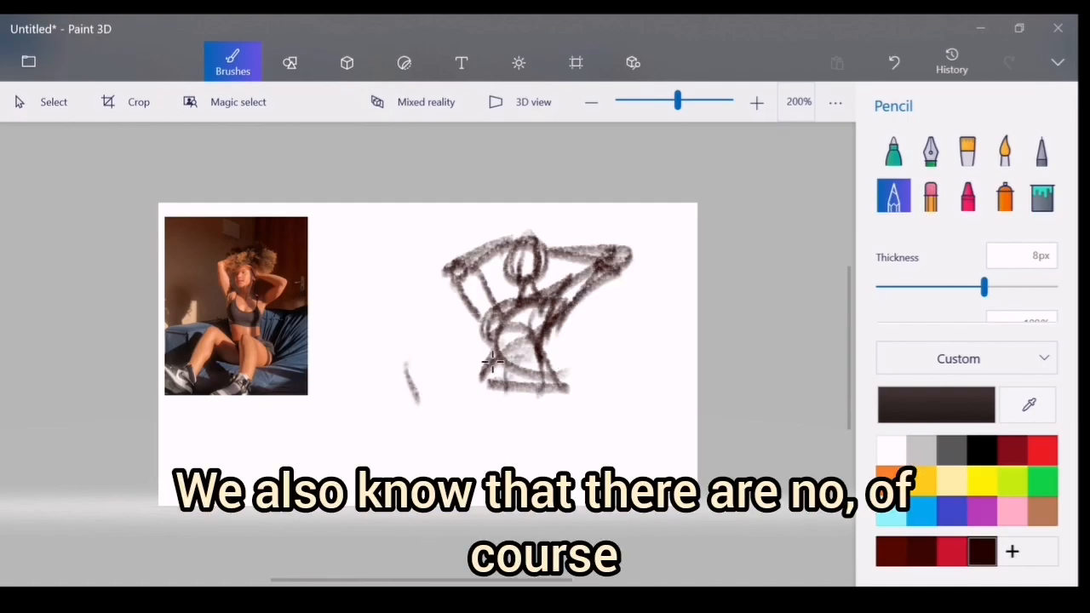
# - Sketch the hips, the extended thigh and the upright leg of the seated figure below the torso
pyautogui.moveTo(493, 361); pyautogui.dragTo(562, 400)
pyautogui.moveTo(417, 357); pyautogui.dragTo(402, 460)
pyautogui.moveTo(417, 361); pyautogui.dragTo(514, 360)
pyautogui.moveTo(446, 397)
pyautogui.mouseDown()
pyautogui.moveTo(511, 402)
pyautogui.moveTo(497, 454)
pyautogui.mouseUp()
pyautogui.moveTo(509, 366)
pyautogui.mouseDown()
pyautogui.moveTo(498, 451)
pyautogui.moveTo(509, 477)
pyautogui.mouseUp()
pyautogui.moveTo(550, 352); pyautogui.dragTo(547, 420)
pyautogui.moveTo(486, 400); pyautogui.dragTo(555, 413)
# - Sketch the feet and shoes at the ends of both legs
pyautogui.moveTo(380, 442); pyautogui.dragTo(444, 449)
pyautogui.moveTo(497, 442); pyautogui.dragTo(487, 487)
pyautogui.moveTo(533, 451); pyautogui.dragTo(526, 491)
pyautogui.moveTo(497, 477)
pyautogui.mouseDown()
pyautogui.moveTo(450, 504)
pyautogui.moveTo(528, 489)
pyautogui.mouseUp()
pyautogui.click(894, 63)
pyautogui.moveTo(530, 449); pyautogui.dragTo(496, 453)
pyautogui.moveTo(374, 413)
pyautogui.mouseDown()
pyautogui.moveTo(407, 423)
pyautogui.moveTo(460, 473)
pyautogui.mouseUp()
# - Select the extended leg's foot and move it closer to the body, and add a pencil stroke at the hip
pyautogui.click(42, 103)
pyautogui.moveTo(310, 433); pyautogui.dragTo(333, 412)
pyautogui.moveTo(334, 449); pyautogui.dragTo(364, 449)
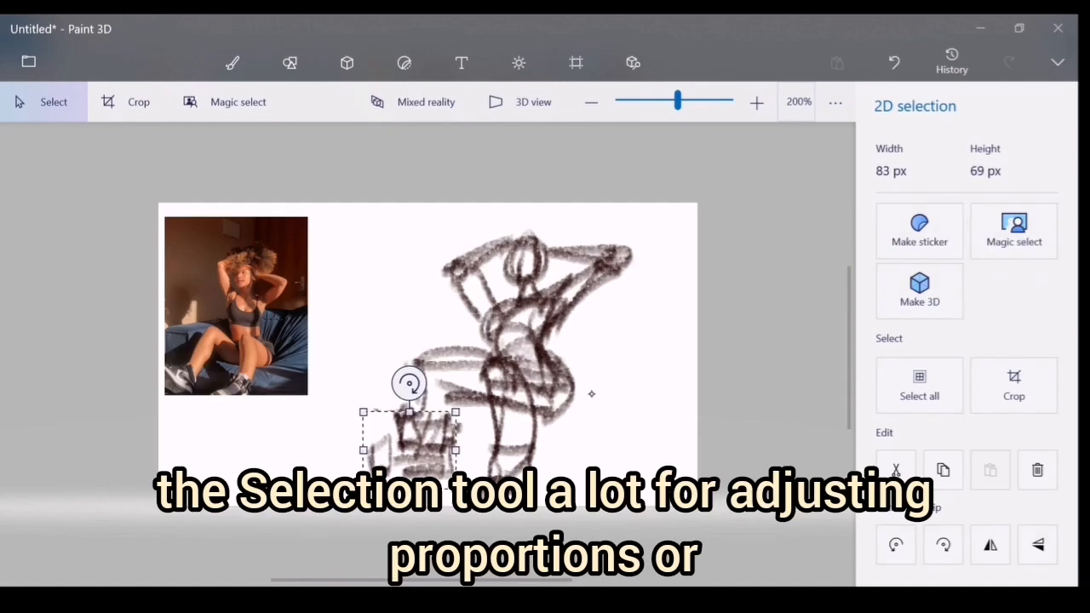
pyautogui.click(232, 63)
pyautogui.moveTo(498, 352); pyautogui.dragTo(568, 374)
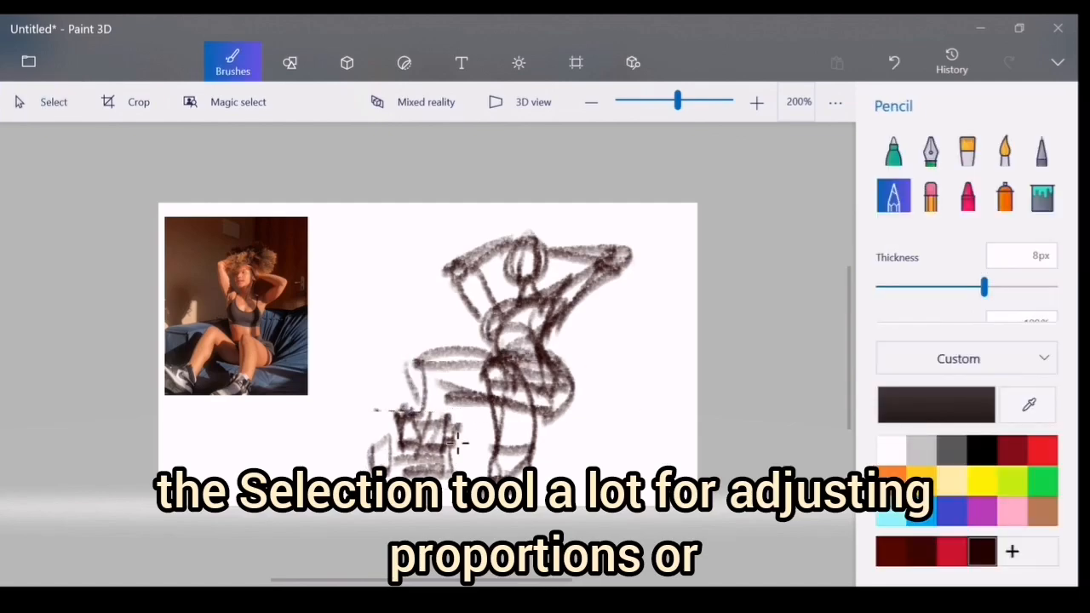
# - Turn the extended lower leg into a sticker at 62% opacity, and rotate and reposition it before placing it
pyautogui.click(42, 102)
pyautogui.moveTo(356, 353)
pyautogui.mouseDown()
pyautogui.moveTo(454, 494)
pyautogui.moveTo(458, 467)
pyautogui.moveTo(433, 483)
pyautogui.moveTo(455, 486)
pyautogui.moveTo(459, 501)
pyautogui.mouseUp()
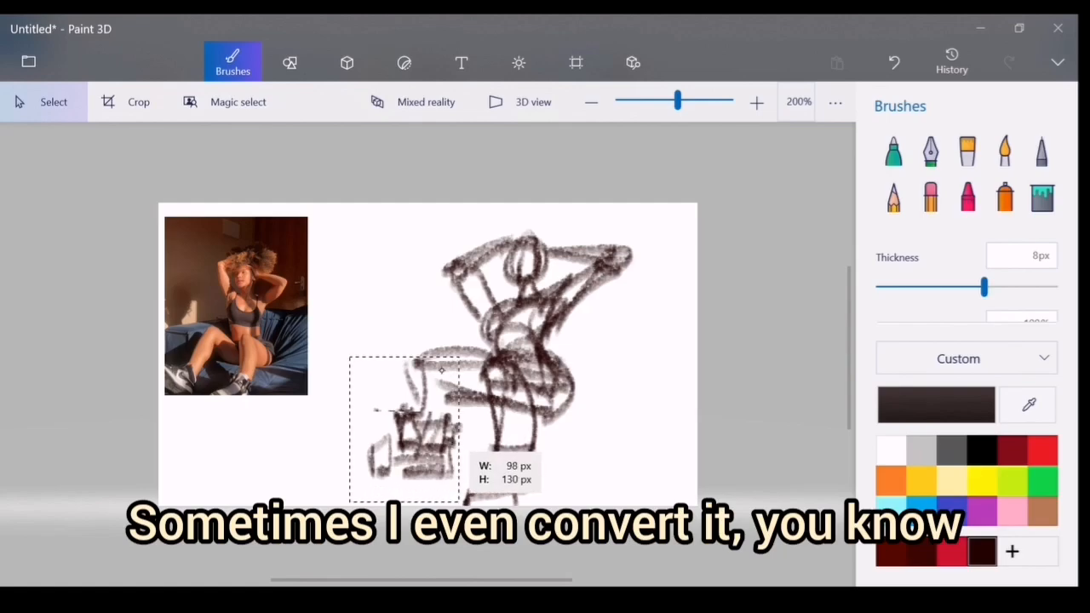
pyautogui.moveTo(404, 338); pyautogui.dragTo(445, 340)
pyautogui.click(919, 231)
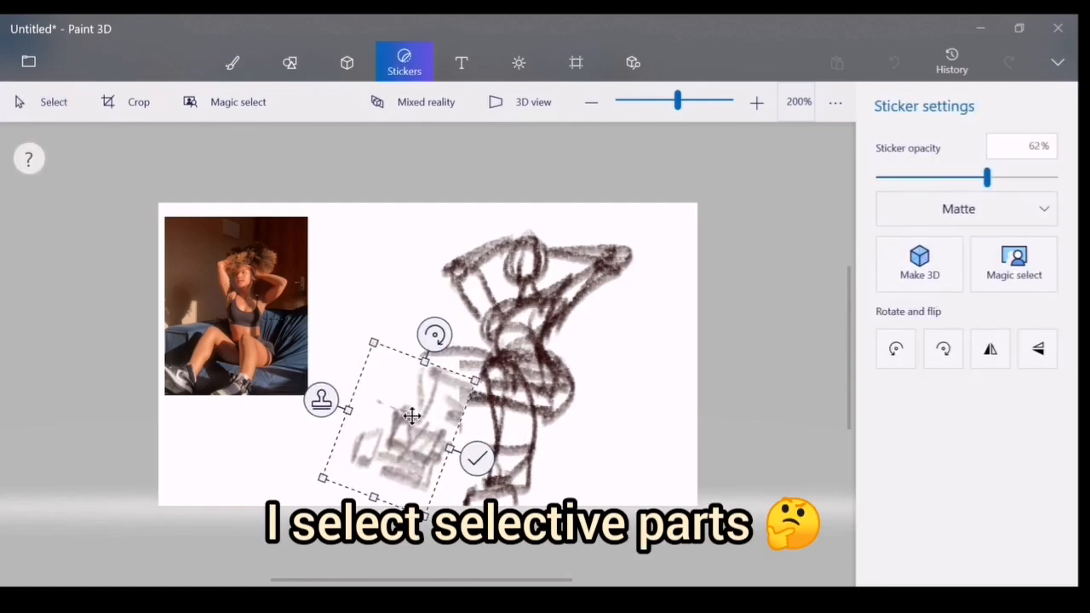
pyautogui.moveTo(414, 432); pyautogui.dragTo(389, 413)
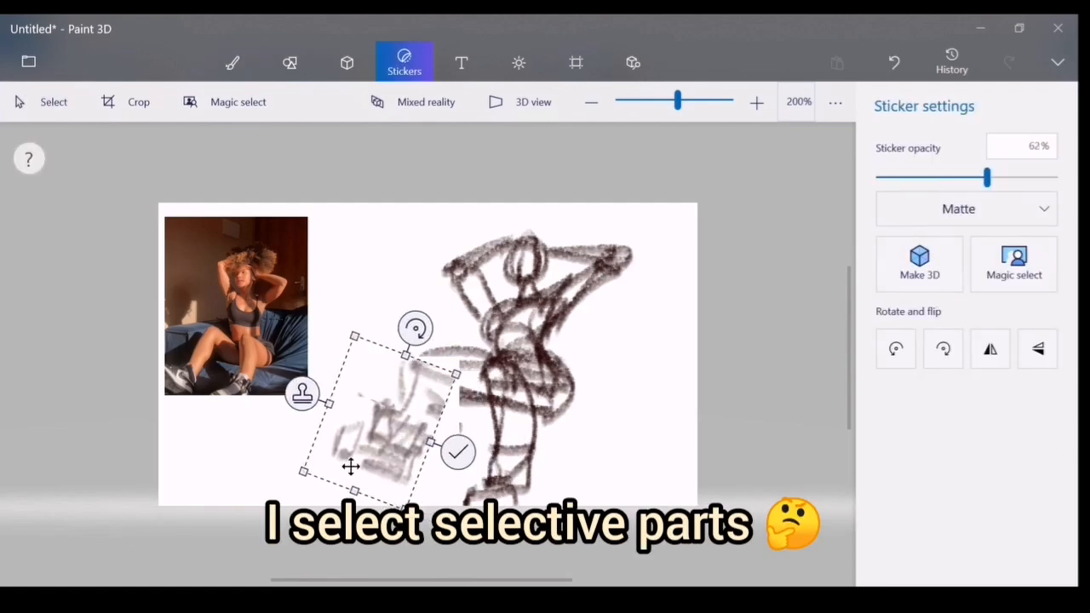
pyautogui.moveTo(406, 355); pyautogui.dragTo(408, 349)
pyautogui.moveTo(376, 401); pyautogui.dragTo(405, 384)
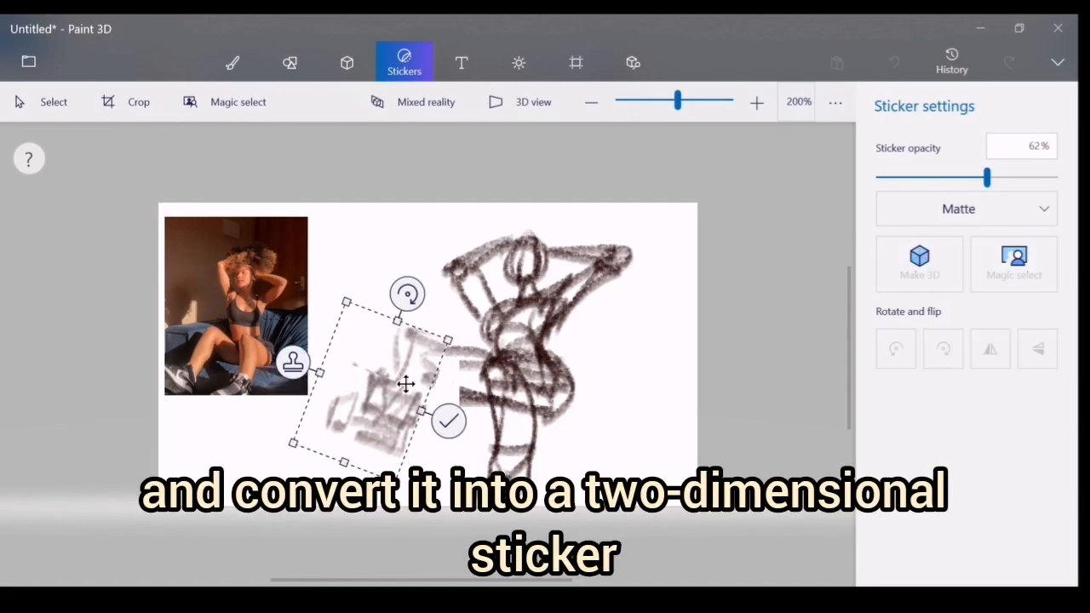
pyautogui.moveTo(342, 461); pyautogui.dragTo(336, 478)
pyautogui.moveTo(420, 363); pyautogui.dragTo(422, 360)
pyautogui.click(567, 465)
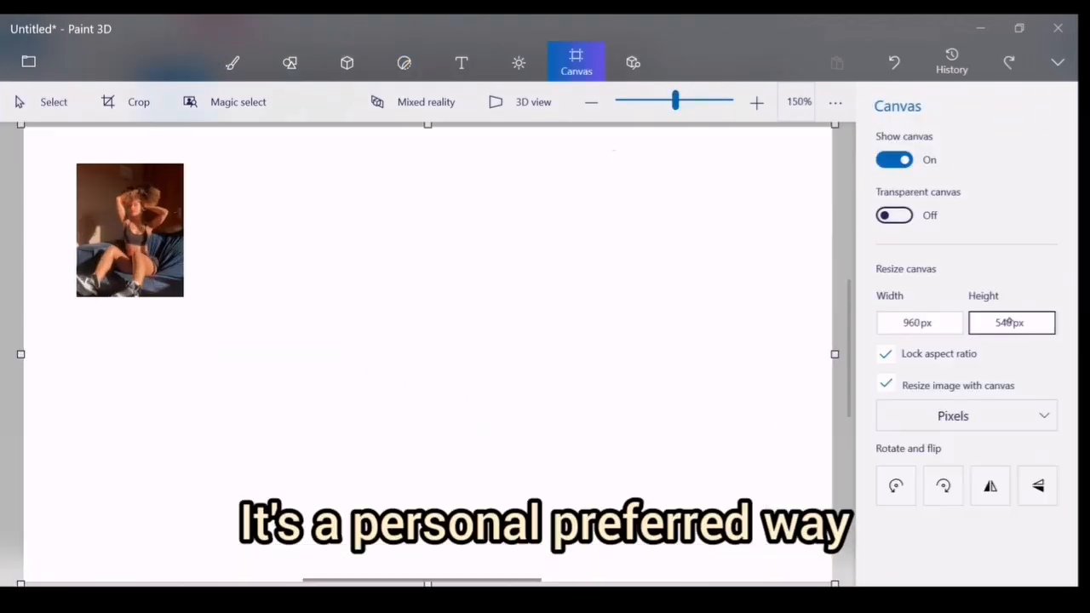
# - Set the canvas height to 270 px with the aspect ratio locked, and select the reference photo
pyautogui.write('270')
pyautogui.press('Return')
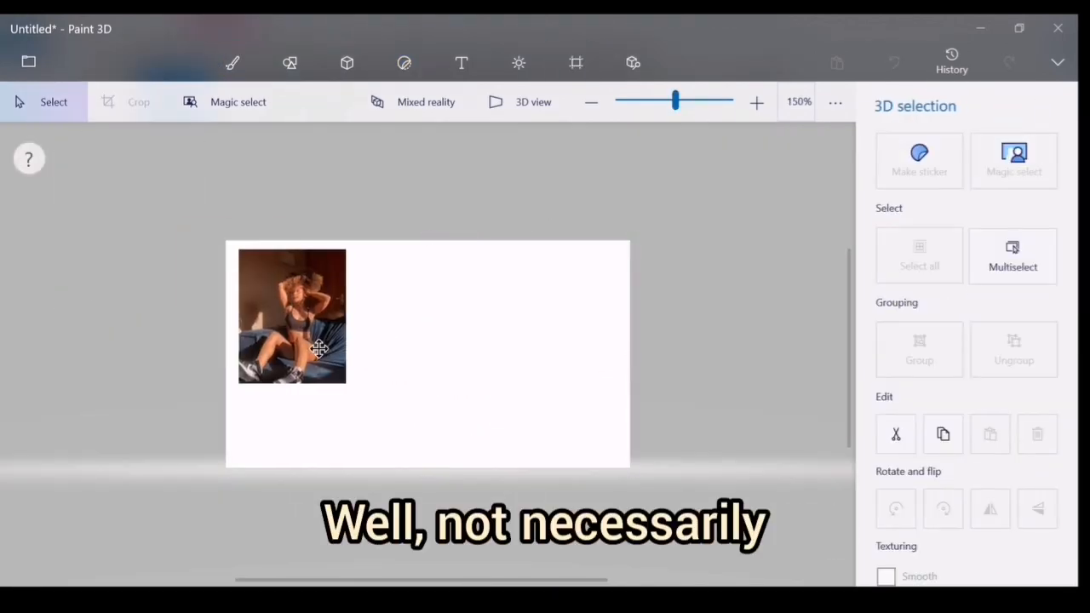
pyautogui.click(292, 315)
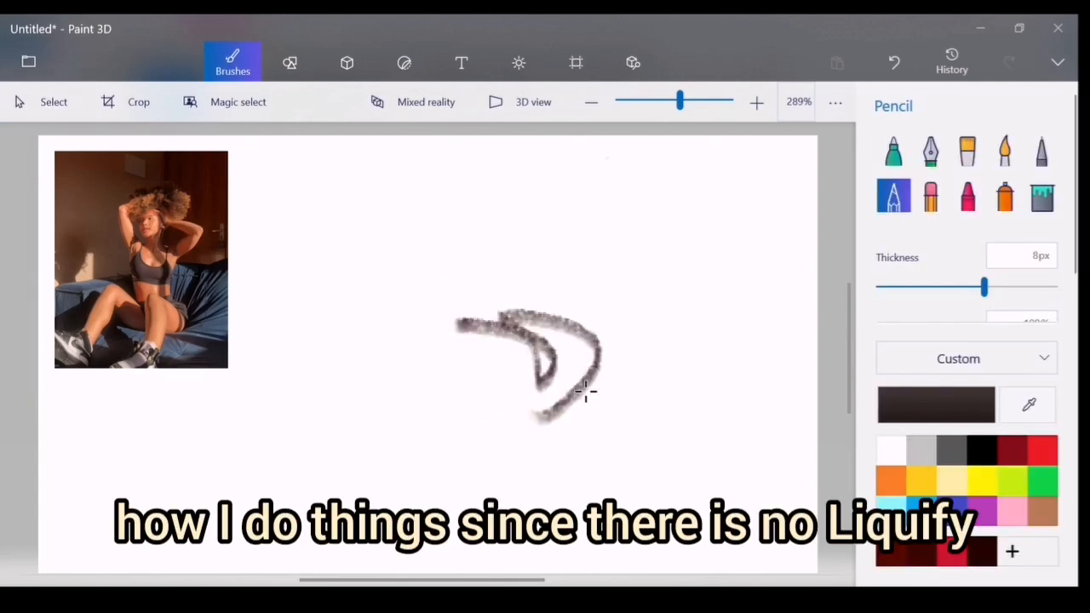
# - Try sketching the torso, hips and legs with a dark 8 px pencil on the resized canvas
pyautogui.moveTo(587, 390); pyautogui.dragTo(579, 354)
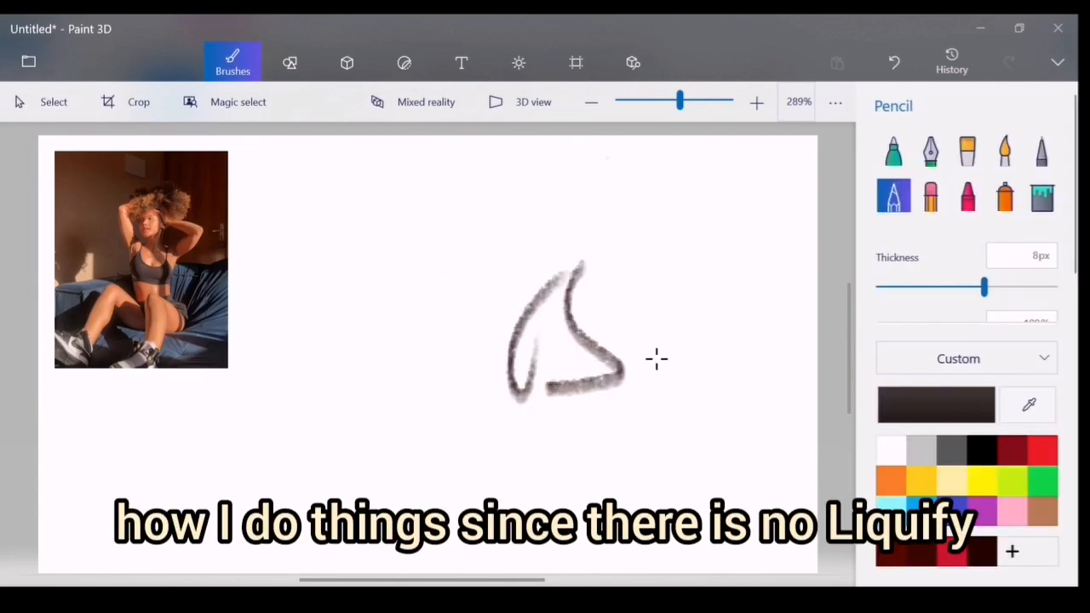
pyautogui.moveTo(579, 266); pyautogui.dragTo(585, 337)
pyautogui.moveTo(524, 412); pyautogui.dragTo(624, 393)
pyautogui.moveTo(489, 407)
pyautogui.mouseDown()
pyautogui.moveTo(373, 406)
pyautogui.moveTo(387, 407)
pyautogui.mouseUp()
pyautogui.click(894, 63)
pyautogui.moveTo(525, 415); pyautogui.dragTo(555, 452)
pyautogui.moveTo(530, 366); pyautogui.dragTo(579, 477)
pyautogui.moveTo(623, 366); pyautogui.dragTo(596, 444)
pyautogui.moveTo(448, 349); pyautogui.dragTo(442, 515)
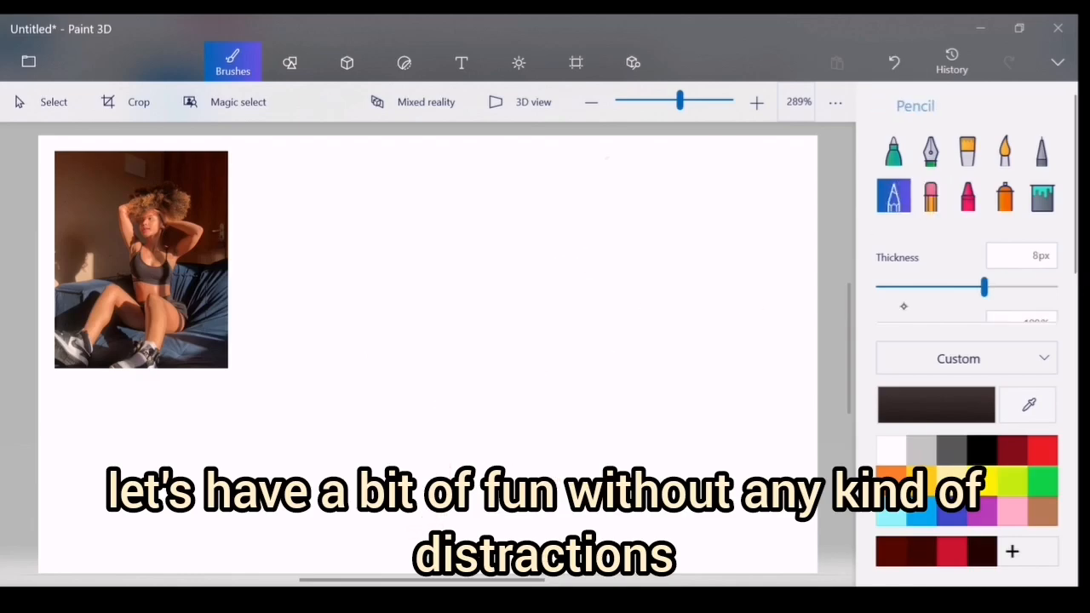
# - Sketch the figure's tilted torso, waist and shoulders with a dark 6 px pencil in the middle of the canvas
pyautogui.moveTo(596, 349); pyautogui.dragTo(478, 345)
pyautogui.click(43, 101)
pyautogui.moveTo(401, 205); pyautogui.dragTo(673, 414)
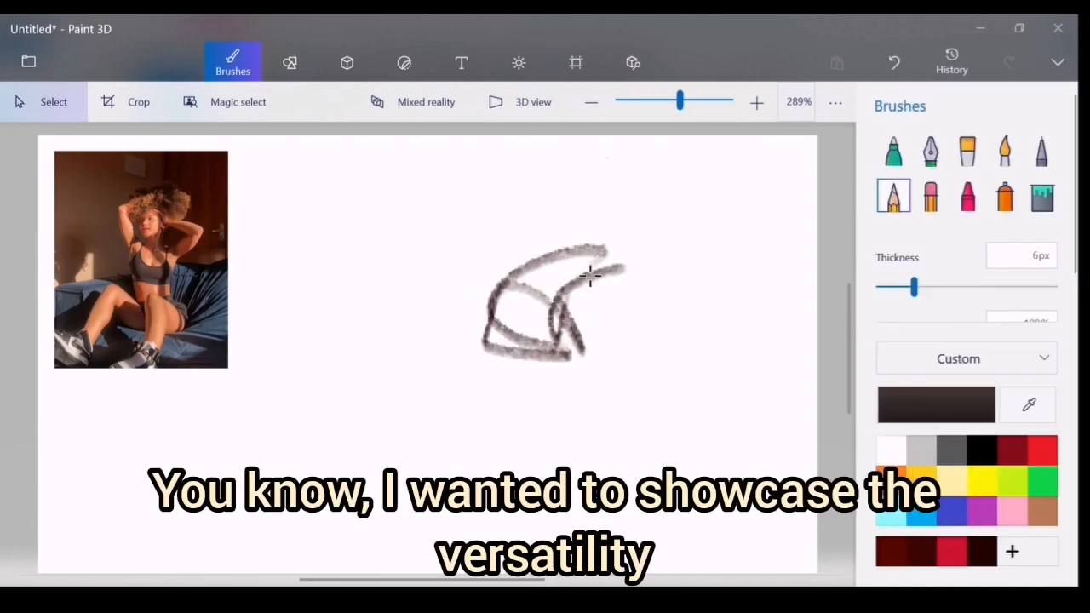
pyautogui.moveTo(537, 248); pyautogui.dragTo(569, 236)
# - Draw the raised arm farther from the photo, bent at the elbow, undoing strokes that miss the shape
pyautogui.moveTo(588, 294); pyautogui.dragTo(664, 208)
pyautogui.moveTo(588, 176); pyautogui.dragTo(666, 216)
pyautogui.click(894, 62)
pyautogui.moveTo(595, 186)
pyautogui.mouseDown()
pyautogui.moveTo(624, 223)
pyautogui.moveTo(666, 218)
pyautogui.mouseUp()
pyautogui.click(894, 62)
# - Draw the raised arm nearer the photo with its elbow bent, and add the oval head between the arms
pyautogui.moveTo(547, 177); pyautogui.dragTo(451, 221)
pyautogui.moveTo(478, 221); pyautogui.dragTo(535, 248)
pyautogui.moveTo(543, 183); pyautogui.dragTo(502, 225)
pyautogui.click(894, 63)
pyautogui.moveTo(549, 178)
pyautogui.mouseDown()
pyautogui.moveTo(509, 222)
pyautogui.moveTo(559, 239)
pyautogui.mouseUp()
# - Sketch the hip line and the extended thigh reaching toward the photo, undoing the stray strokes
pyautogui.moveTo(490, 330)
pyautogui.mouseDown()
pyautogui.moveTo(358, 356)
pyautogui.moveTo(389, 281)
pyautogui.mouseUp()
pyautogui.click(894, 62)
pyautogui.moveTo(397, 289); pyautogui.dragTo(390, 331)
pyautogui.moveTo(502, 368); pyautogui.dragTo(383, 343)
pyautogui.moveTo(487, 332); pyautogui.dragTo(481, 379)
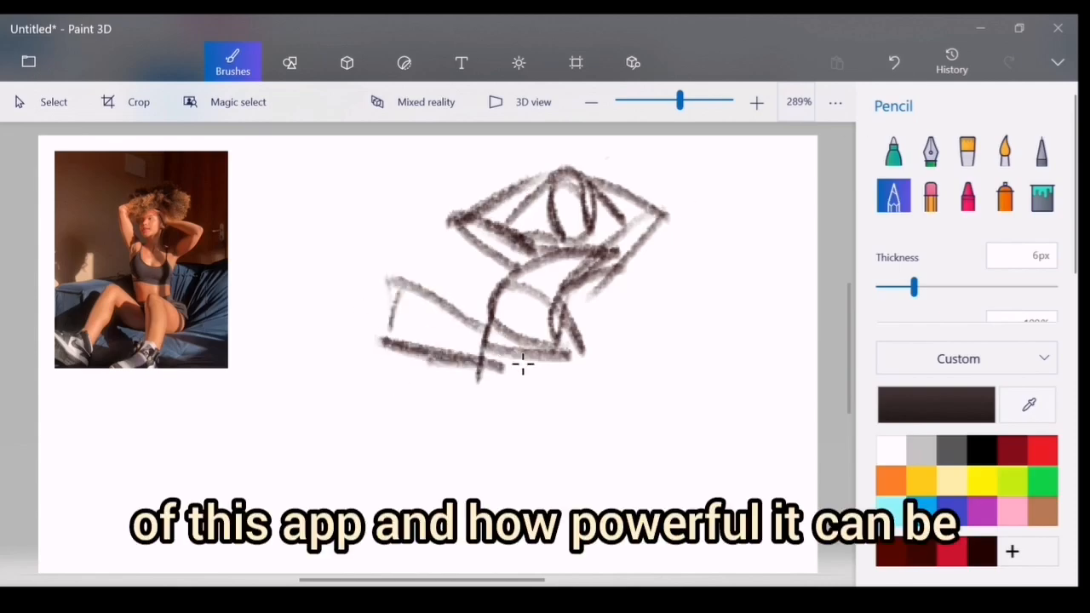
pyautogui.moveTo(524, 345)
pyautogui.mouseDown()
pyautogui.moveTo(494, 456)
pyautogui.moveTo(490, 396)
pyautogui.mouseUp()
pyautogui.click(894, 62)
# - Sketch the upright leg, the rounded knee and the shin line of the extended leg
pyautogui.moveTo(584, 329)
pyautogui.mouseDown()
pyautogui.moveTo(549, 399)
pyautogui.moveTo(528, 529)
pyautogui.mouseUp()
pyautogui.moveTo(489, 394); pyautogui.dragTo(511, 536)
pyautogui.moveTo(390, 287); pyautogui.dragTo(391, 336)
pyautogui.moveTo(400, 332); pyautogui.dragTo(383, 475)
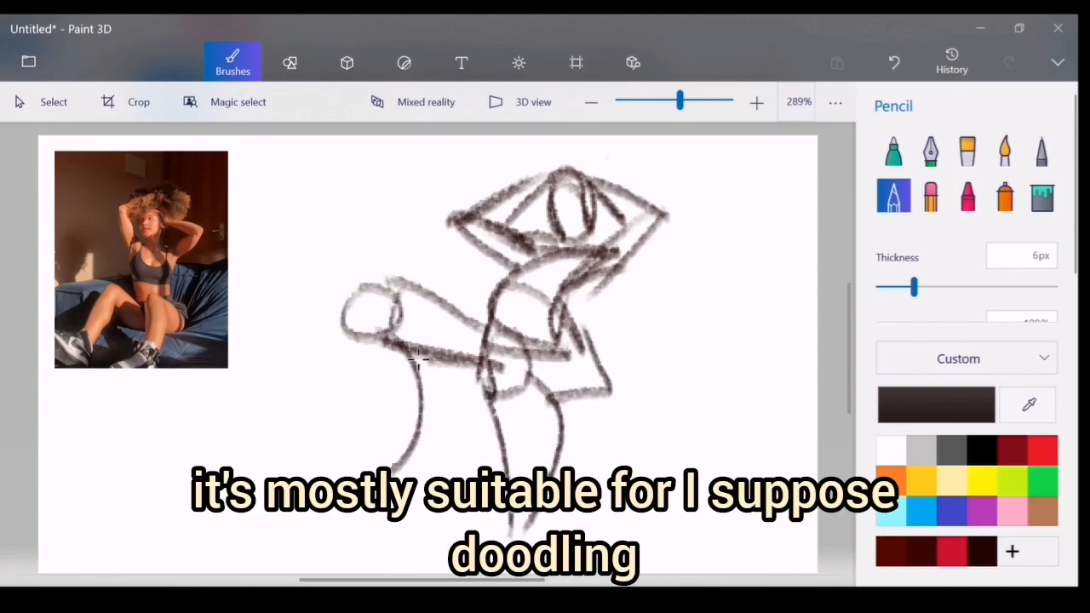
pyautogui.click(894, 62)
# - Select the whole sketched figure, flip it horizontally and shift it closer to the photo
pyautogui.click(52, 101)
pyautogui.moveTo(302, 147); pyautogui.dragTo(785, 567)
pyautogui.click(946, 550)
pyautogui.moveTo(545, 341); pyautogui.dragTo(480, 340)
pyautogui.click(232, 61)
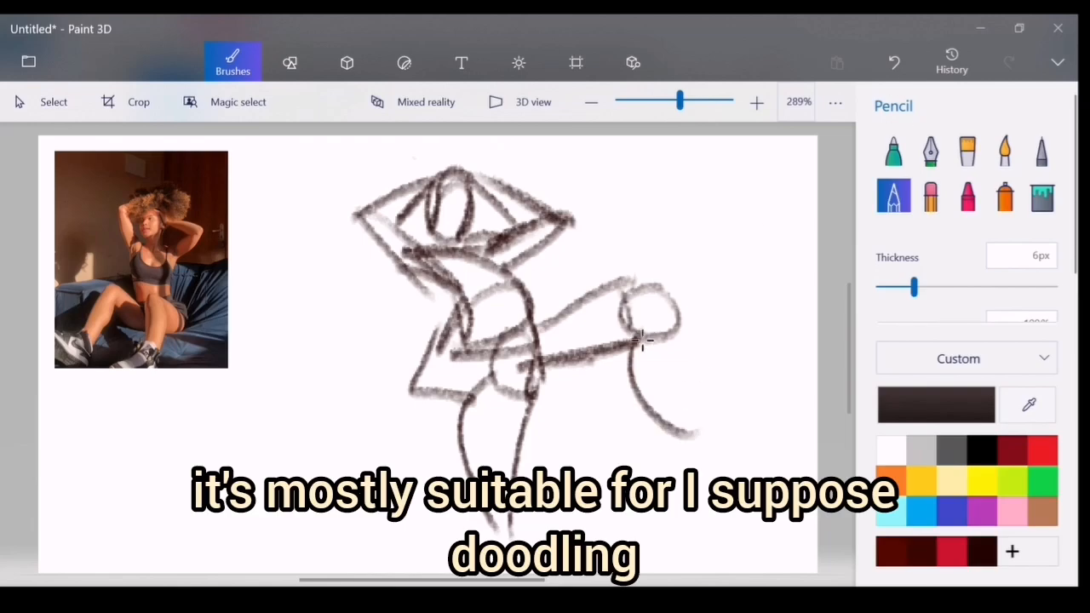
# - Redraw the extended leg's knee and both calf contours, and strengthen the underside of the thigh
pyautogui.click(894, 62)
pyautogui.moveTo(638, 341); pyautogui.dragTo(694, 483)
pyautogui.moveTo(688, 299); pyautogui.dragTo(682, 469)
pyautogui.click(894, 63)
pyautogui.moveTo(630, 290); pyautogui.dragTo(713, 319)
pyautogui.click(894, 62)
pyautogui.moveTo(637, 347); pyautogui.dragTo(530, 383)
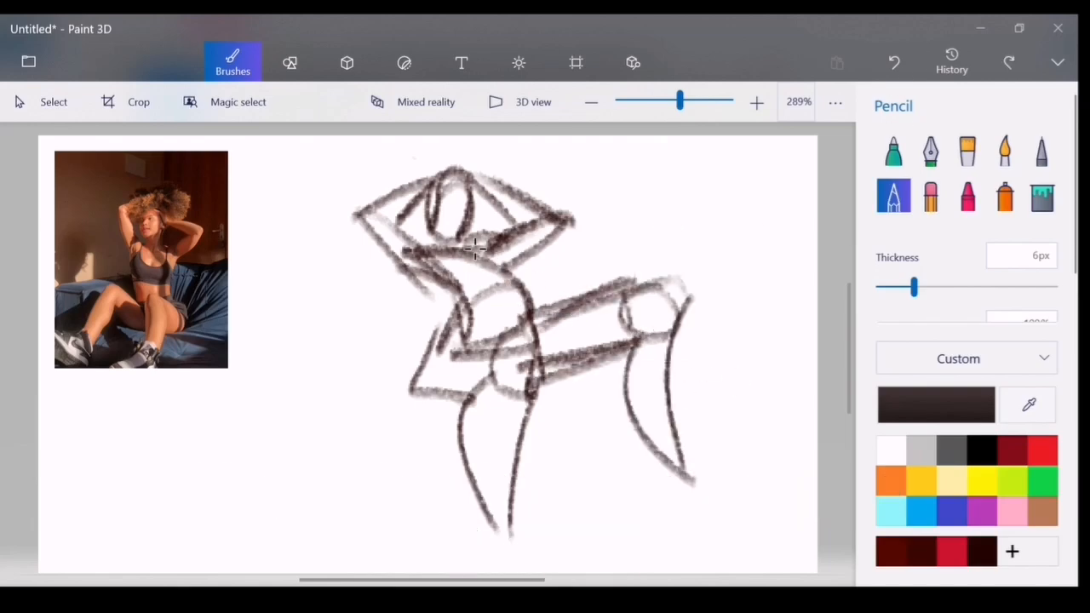
# - Redraw the torso sides and the hip contour over the rough sketch
pyautogui.moveTo(507, 249); pyautogui.dragTo(521, 332)
pyautogui.moveTo(448, 256)
pyautogui.mouseDown()
pyautogui.moveTo(464, 308)
pyautogui.moveTo(435, 396)
pyautogui.mouseUp()
pyautogui.moveTo(421, 387); pyautogui.dragTo(475, 396)
# - Select the upright leg and shift it sideways and slightly up, and return to the pencil
pyautogui.click(53, 101)
pyautogui.moveTo(447, 314); pyautogui.dragTo(564, 555)
pyautogui.moveTo(512, 416); pyautogui.dragTo(550, 408)
pyautogui.click(233, 61)
# - Reconnect the shifted leg to the body by redrawing the waist, hip line and top of the extended thigh
pyautogui.moveTo(502, 336); pyautogui.dragTo(508, 405)
pyautogui.moveTo(448, 333); pyautogui.dragTo(569, 319)
pyautogui.moveTo(425, 366); pyautogui.dragTo(528, 380)
pyautogui.moveTo(640, 281); pyautogui.dragTo(521, 311)
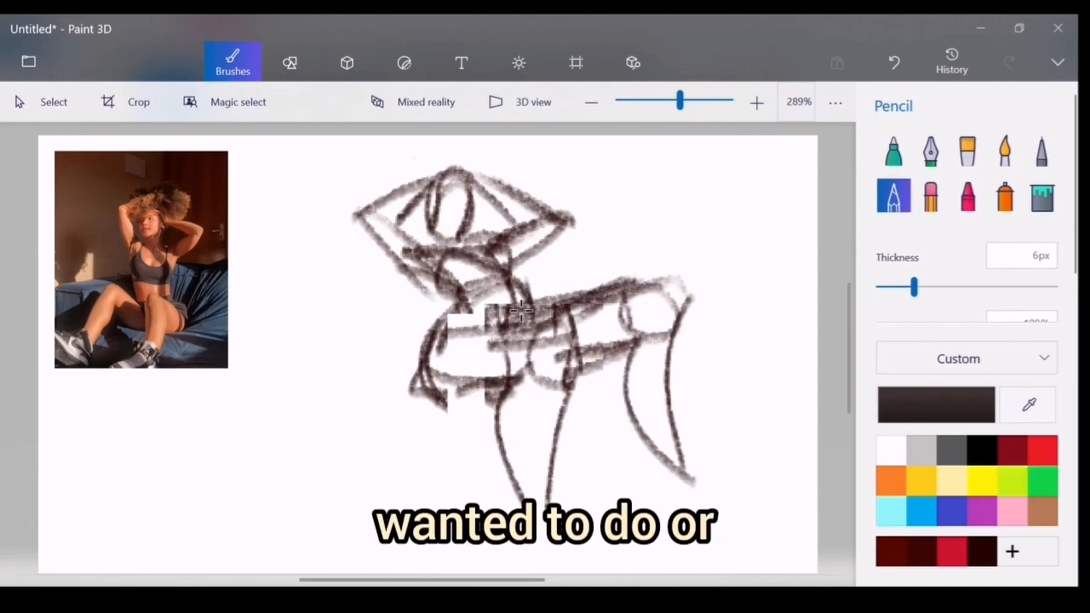
# - Fade the whole figure sketch by painting over it with a white marker
pyautogui.click(894, 151)
pyautogui.click(891, 450)
pyautogui.moveTo(645, 324); pyautogui.dragTo(545, 511)
# - Restore the dark 6 px pencil and draw the buttock and inner hip curves over the faded sketch
pyautogui.click(894, 196)
pyautogui.click(982, 551)
pyautogui.moveTo(456, 308); pyautogui.dragTo(463, 415)
pyautogui.moveTo(469, 334); pyautogui.dragTo(448, 398)
pyautogui.moveTo(477, 319); pyautogui.dragTo(515, 406)
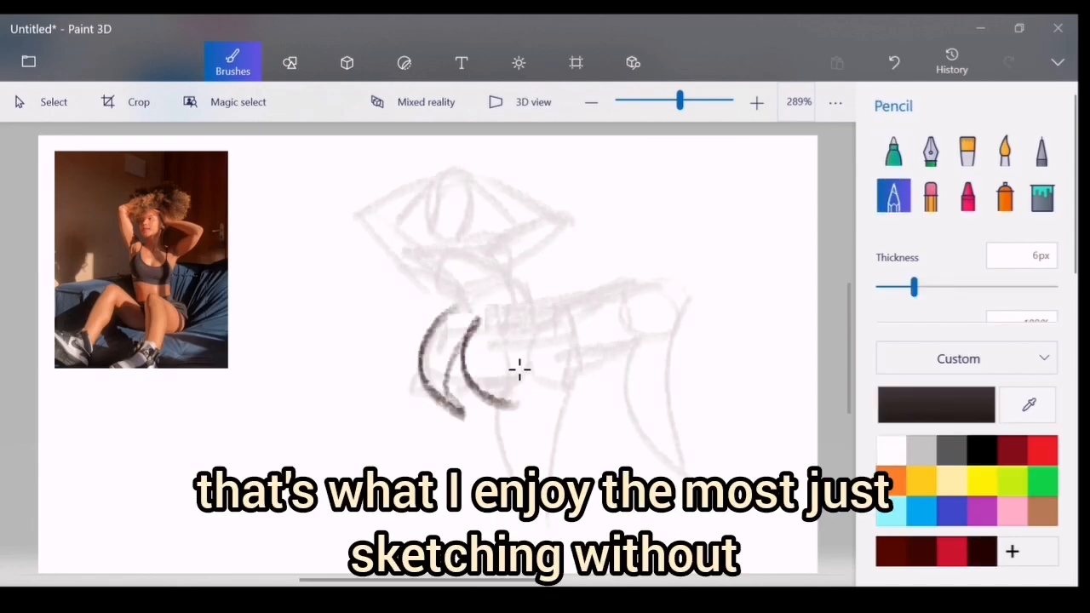
# - Redraw the upright leg and the extended leg's thigh, knee and calf over the faded lines
pyautogui.moveTo(587, 309); pyautogui.dragTo(579, 398)
pyautogui.moveTo(485, 326); pyautogui.dragTo(649, 279)
pyautogui.moveTo(632, 319); pyautogui.dragTo(667, 464)
pyautogui.moveTo(586, 357); pyautogui.dragTo(626, 347)
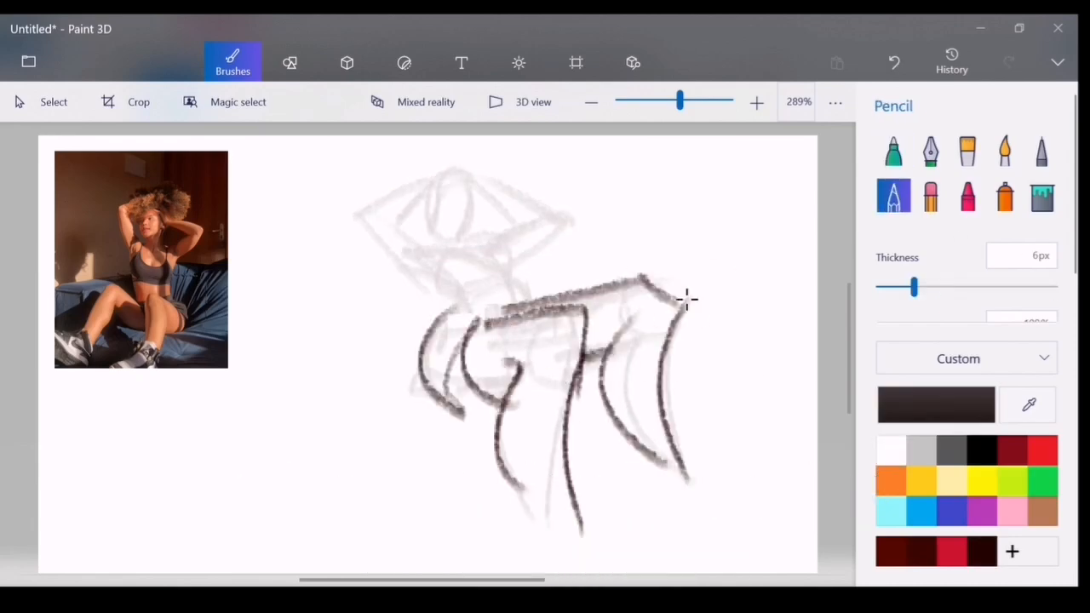
# - Redraw the chest, rib cage and waist lines over the faded torso, and try an arm line
pyautogui.moveTo(491, 242); pyautogui.dragTo(527, 317)
pyautogui.moveTo(465, 287)
pyautogui.mouseDown()
pyautogui.moveTo(519, 278)
pyautogui.moveTo(466, 293)
pyautogui.mouseUp()
pyautogui.moveTo(390, 220); pyautogui.dragTo(453, 245)
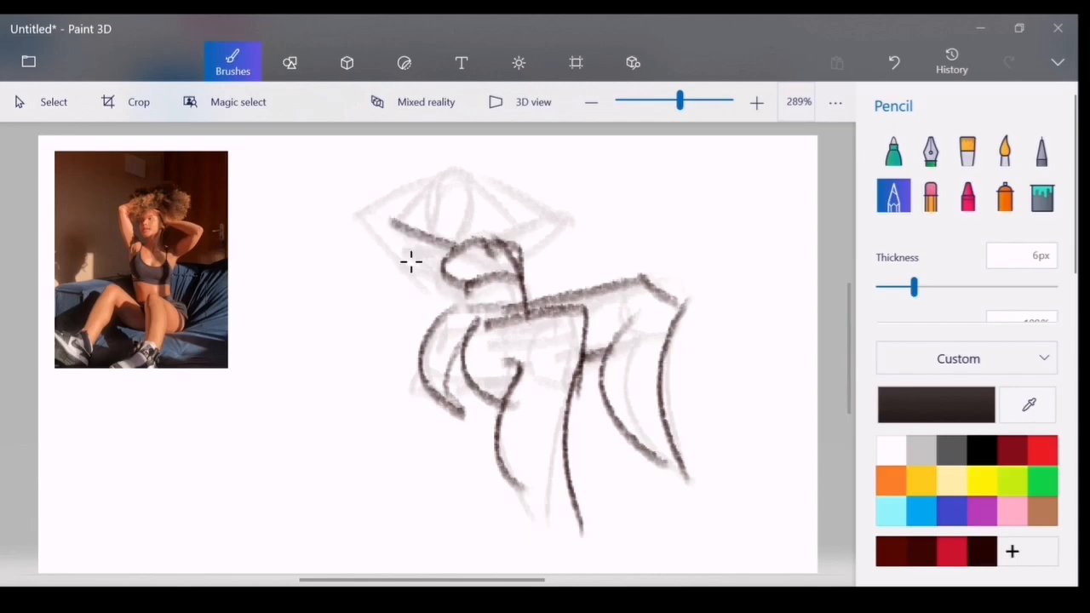
pyautogui.moveTo(506, 296); pyautogui.dragTo(525, 307)
# - Select the whole figure and flip it horizontally back to the photo's orientation
pyautogui.click(43, 103)
pyautogui.moveTo(692, 540); pyautogui.dragTo(355, 135)
pyautogui.click(1034, 545)
pyautogui.click(233, 62)
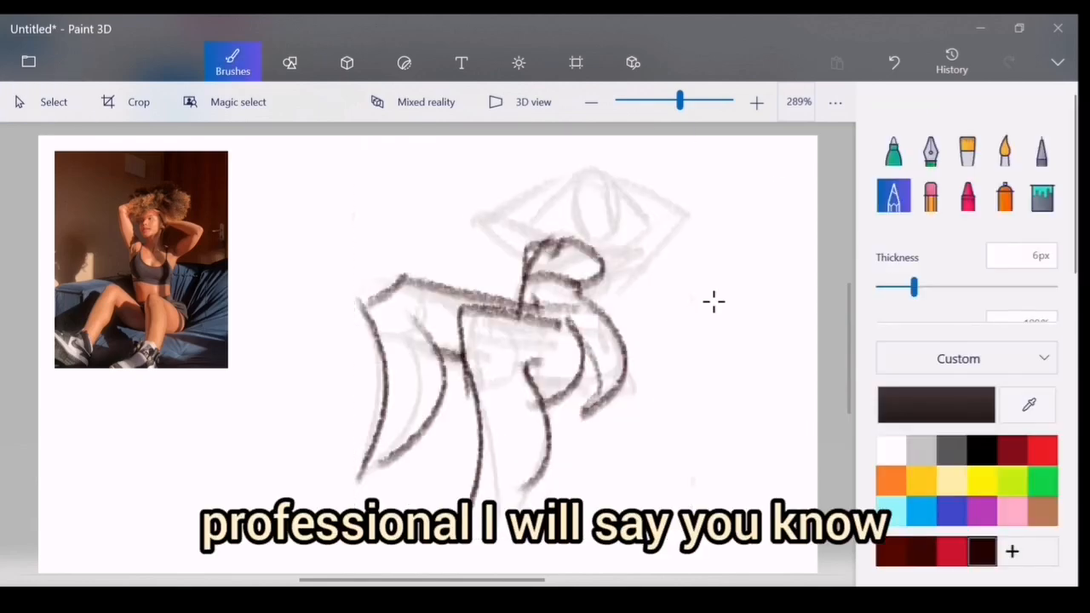
# - Select the entire figure and move it down to make room above the head, and return to the pencil
pyautogui.click(43, 102)
pyautogui.moveTo(314, 170); pyautogui.dragTo(796, 418)
pyautogui.click(498, 140)
pyautogui.moveTo(275, 144); pyautogui.dragTo(783, 562)
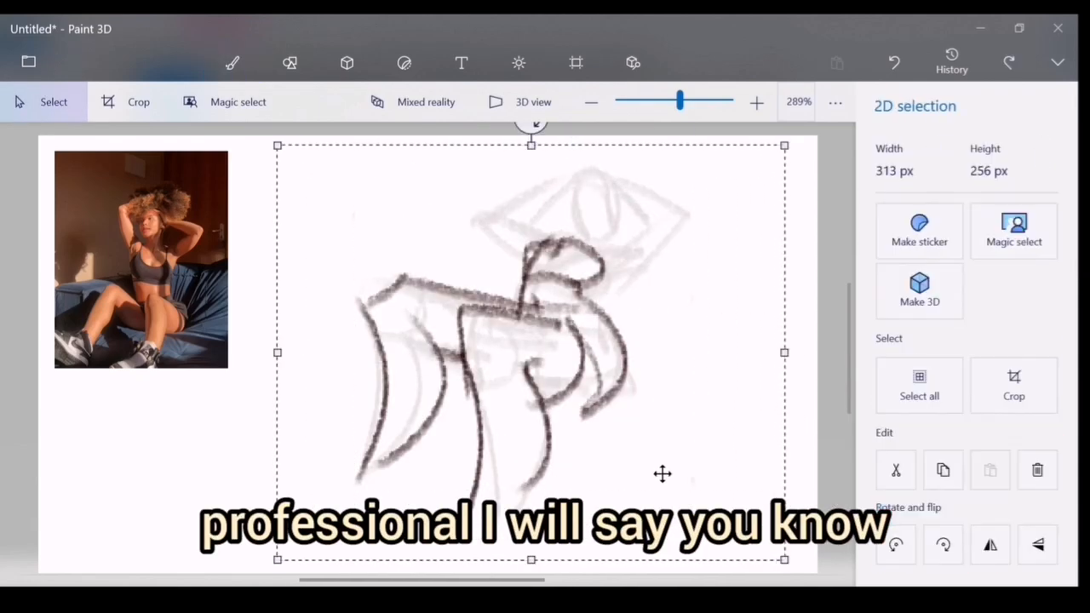
pyautogui.moveTo(662, 474); pyautogui.dragTo(662, 512)
pyautogui.click(232, 62)
pyautogui.moveTo(582, 196); pyautogui.dragTo(584, 196)
pyautogui.click(894, 62)
pyautogui.moveTo(588, 275); pyautogui.dragTo(569, 247)
pyautogui.click(894, 63)
pyautogui.moveTo(651, 250); pyautogui.dragTo(653, 253)
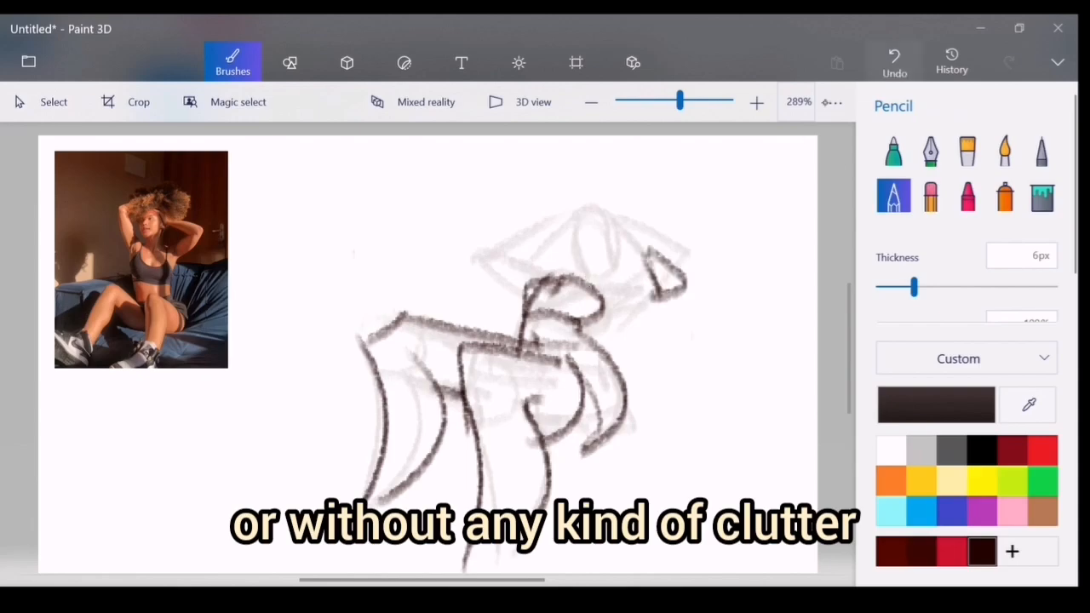
pyautogui.click(894, 62)
# - Draw the neck and a round head, and outline the raised arm nearer the photo up to its elbow
pyautogui.moveTo(562, 235); pyautogui.dragTo(567, 274)
pyautogui.moveTo(557, 183); pyautogui.dragTo(555, 189)
pyautogui.click(894, 62)
pyautogui.moveTo(577, 299); pyautogui.dragTo(656, 245)
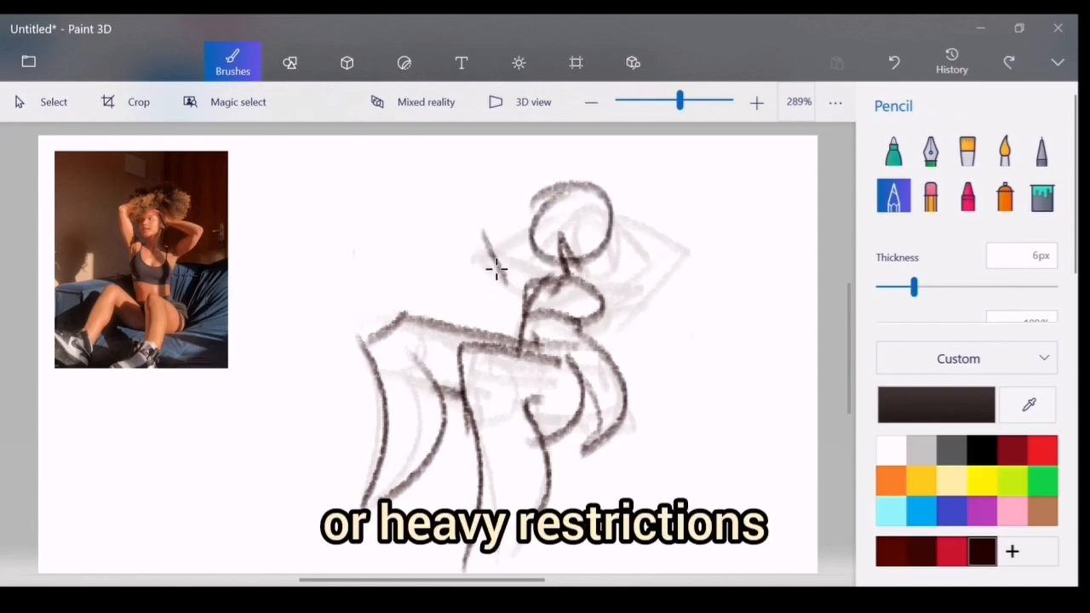
pyautogui.moveTo(515, 298); pyautogui.dragTo(537, 197)
# - Draw the opposite raised arm from the head around the elbow to the shoulder, undoing and redrawing the forearm and underarm lines
pyautogui.moveTo(611, 198); pyautogui.dragTo(686, 242)
pyautogui.moveTo(613, 225); pyautogui.dragTo(662, 271)
pyautogui.moveTo(652, 244); pyautogui.dragTo(573, 294)
pyautogui.click(894, 62)
pyautogui.moveTo(686, 244); pyautogui.dragTo(592, 341)
pyautogui.click(894, 62)
pyautogui.click(894, 62)
pyautogui.moveTo(632, 252); pyautogui.dragTo(594, 296)
pyautogui.click(894, 62)
pyautogui.moveTo(596, 284); pyautogui.dragTo(649, 250)
# - Refine the shoulder and underarm on the photo side, switching the pencil back to a dark colour at 6 px thickness
pyautogui.moveTo(550, 273)
pyautogui.mouseDown()
pyautogui.moveTo(531, 273)
pyautogui.moveTo(519, 315)
pyautogui.mouseUp()
pyautogui.click(894, 195)
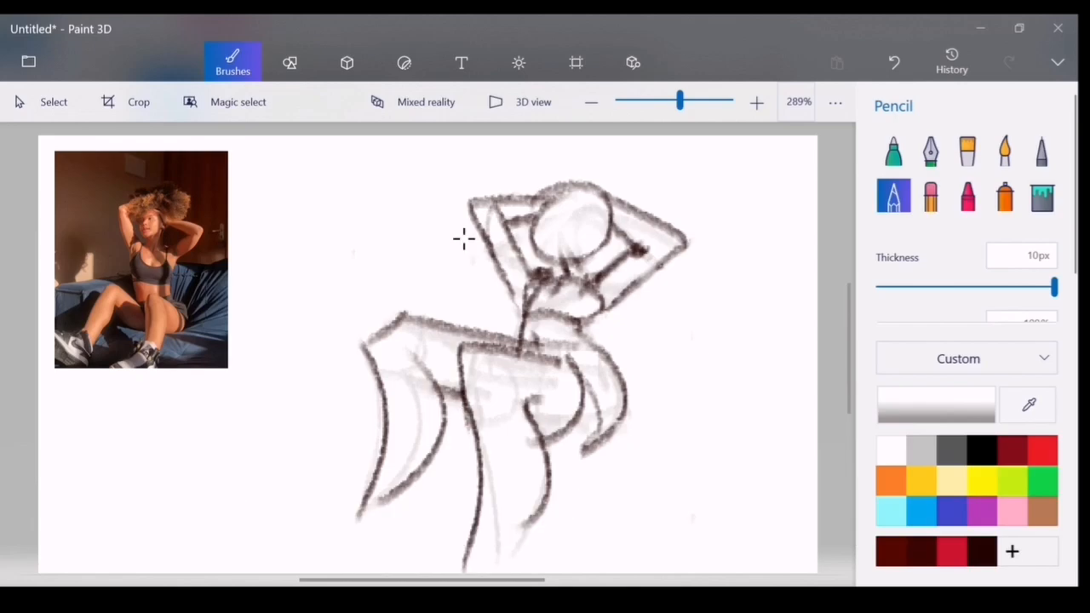
pyautogui.click(981, 450)
pyautogui.moveTo(510, 280); pyautogui.dragTo(521, 320)
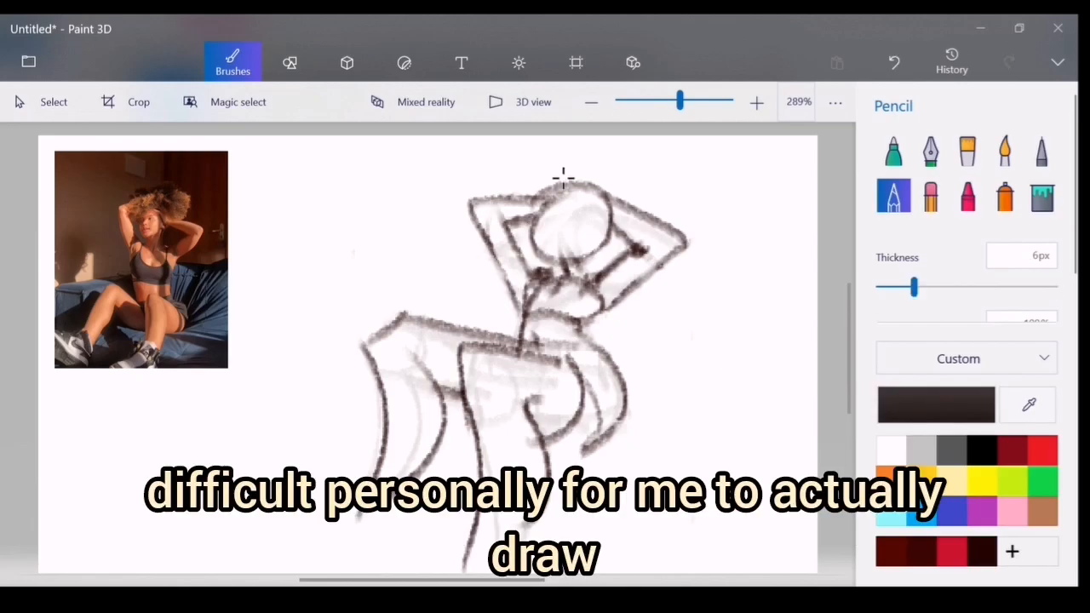
# - Draw a large curly hair mass above and around the head with the 10 px pencil, and return the thickness to 6 px
pyautogui.moveTo(533, 228)
pyautogui.mouseDown()
pyautogui.moveTo(583, 168)
pyautogui.moveTo(618, 215)
pyautogui.mouseUp()
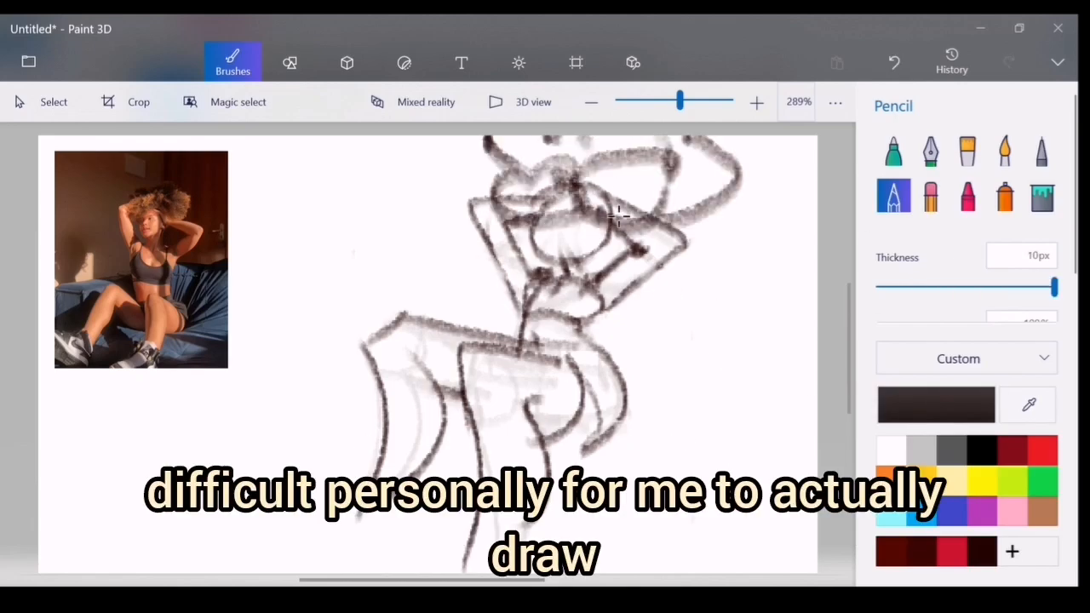
pyautogui.click(589, 143)
pyautogui.moveTo(1054, 287); pyautogui.dragTo(914, 287)
pyautogui.click(894, 59)
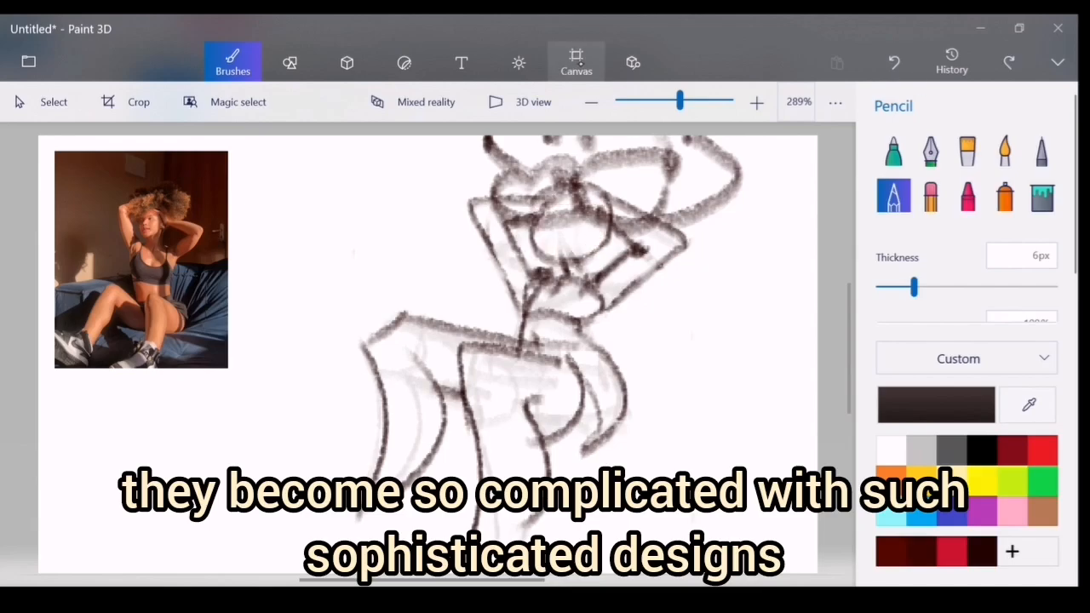
pyautogui.click(589, 104)
# - Mirror the canvas horizontally, darken the round head outline with the 6 px pencil, and mirror the canvas back
pyautogui.click(576, 62)
pyautogui.click(993, 486)
pyautogui.click(756, 103)
pyautogui.click(756, 104)
pyautogui.click(232, 62)
pyautogui.click(894, 62)
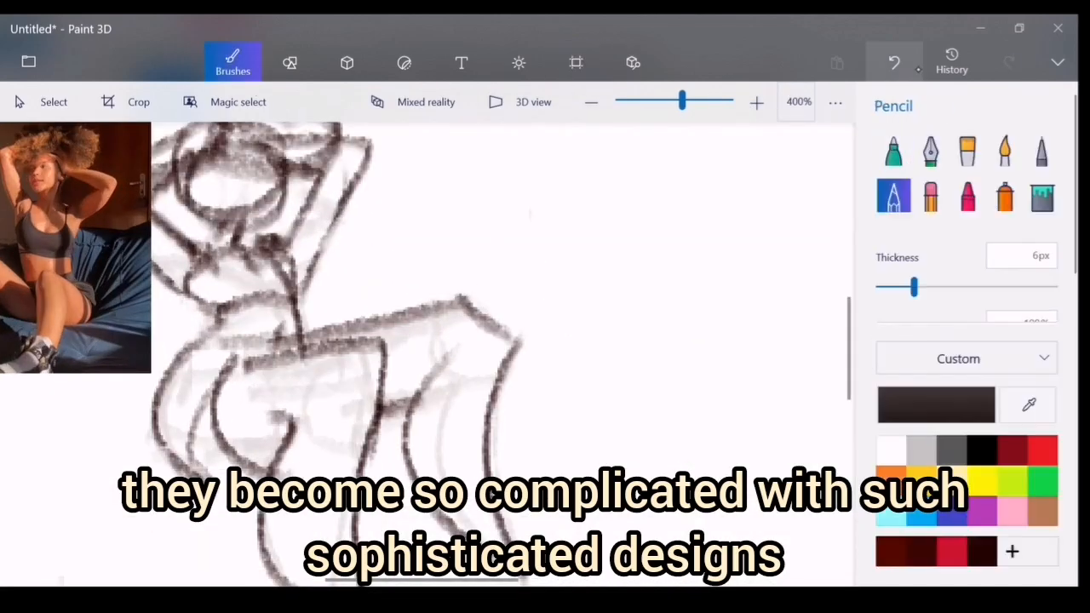
pyautogui.moveTo(422, 580); pyautogui.dragTo(354, 580)
pyautogui.moveTo(848, 336); pyautogui.dragTo(848, 318)
pyautogui.click(576, 62)
pyautogui.click(993, 485)
pyautogui.moveTo(421, 580); pyautogui.dragTo(499, 580)
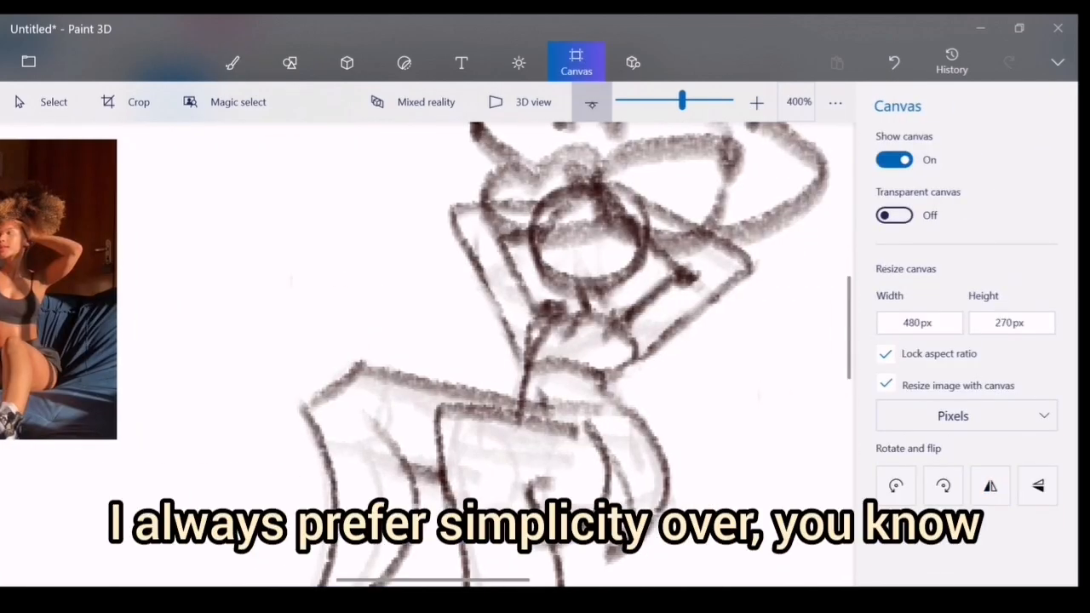
# - Switch to the Watercolour brush and choose a light orange skin colour
pyautogui.click(591, 103)
pyautogui.click(233, 62)
pyautogui.click(1005, 150)
pyautogui.click(936, 404)
pyautogui.click(397, 421)
pyautogui.click(447, 479)
# - Paint the face, both raised arms and the bare waist in light orange, using a 26 px watercolour brush for the arms and waist
pyautogui.moveTo(848, 326); pyautogui.dragTo(848, 343)
pyautogui.moveTo(899, 287)
pyautogui.mouseDown()
pyautogui.moveTo(934, 287)
pyautogui.moveTo(919, 286)
pyautogui.mouseUp()
pyautogui.click(891, 62)
pyautogui.moveTo(641, 247); pyautogui.dragTo(618, 275)
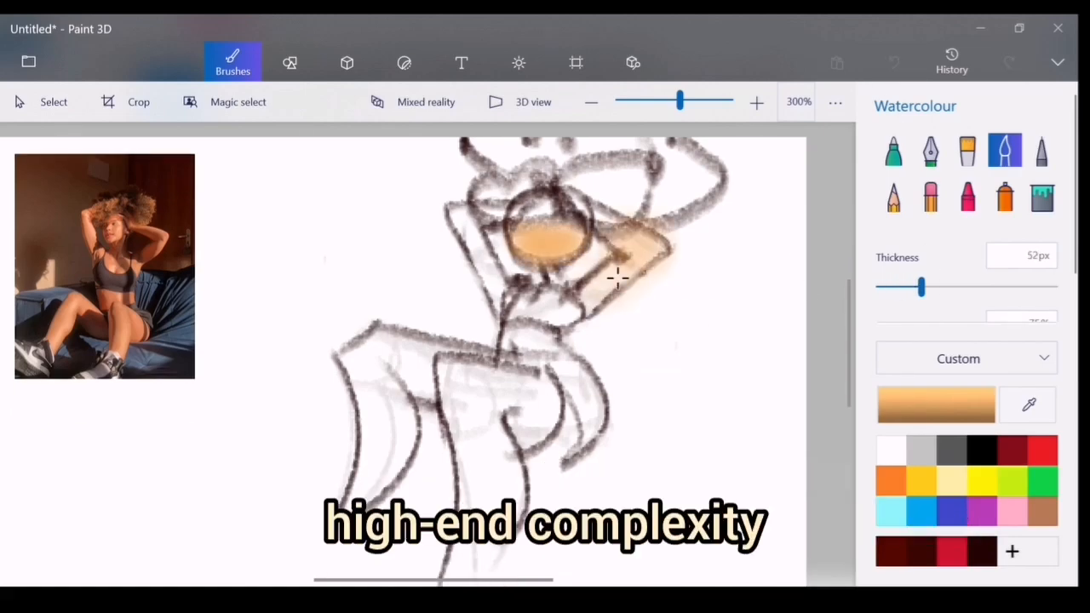
pyautogui.click(894, 62)
pyautogui.moveTo(920, 287); pyautogui.dragTo(898, 287)
pyautogui.moveTo(626, 242); pyautogui.dragTo(643, 258)
pyautogui.moveTo(511, 334); pyautogui.dragTo(528, 337)
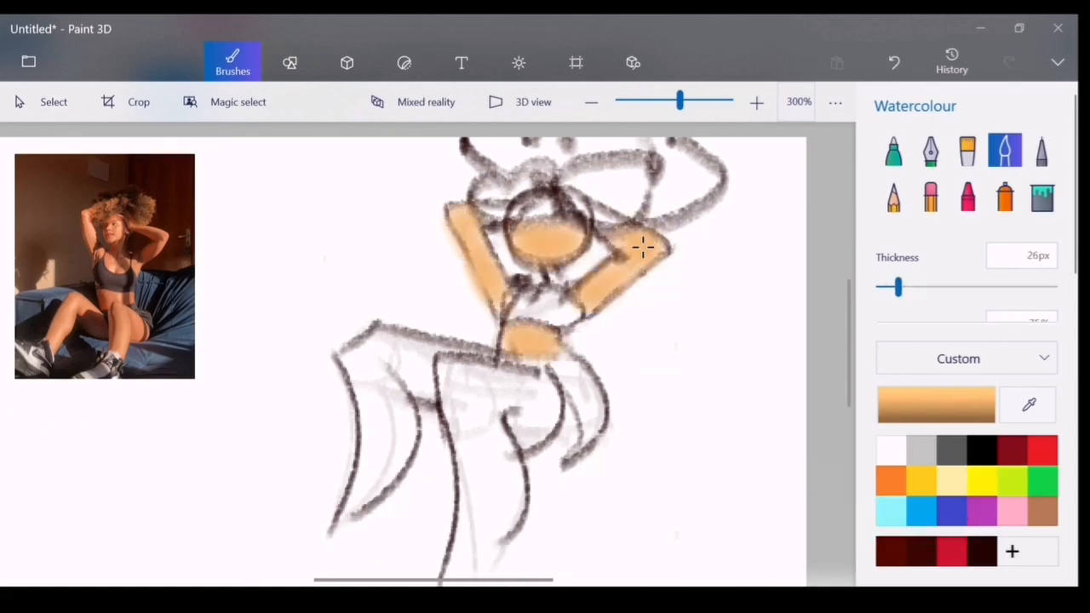
# - Fill both legs with the light orange skin tone using a 45 px watercolour brush
pyautogui.moveTo(898, 287); pyautogui.dragTo(931, 287)
pyautogui.moveTo(375, 353); pyautogui.dragTo(383, 426)
pyautogui.moveTo(932, 287); pyautogui.dragTo(915, 287)
pyautogui.click(894, 63)
pyautogui.moveTo(375, 353); pyautogui.dragTo(379, 468)
pyautogui.moveTo(429, 367)
pyautogui.mouseDown()
pyautogui.moveTo(528, 420)
pyautogui.moveTo(473, 554)
pyautogui.mouseUp()
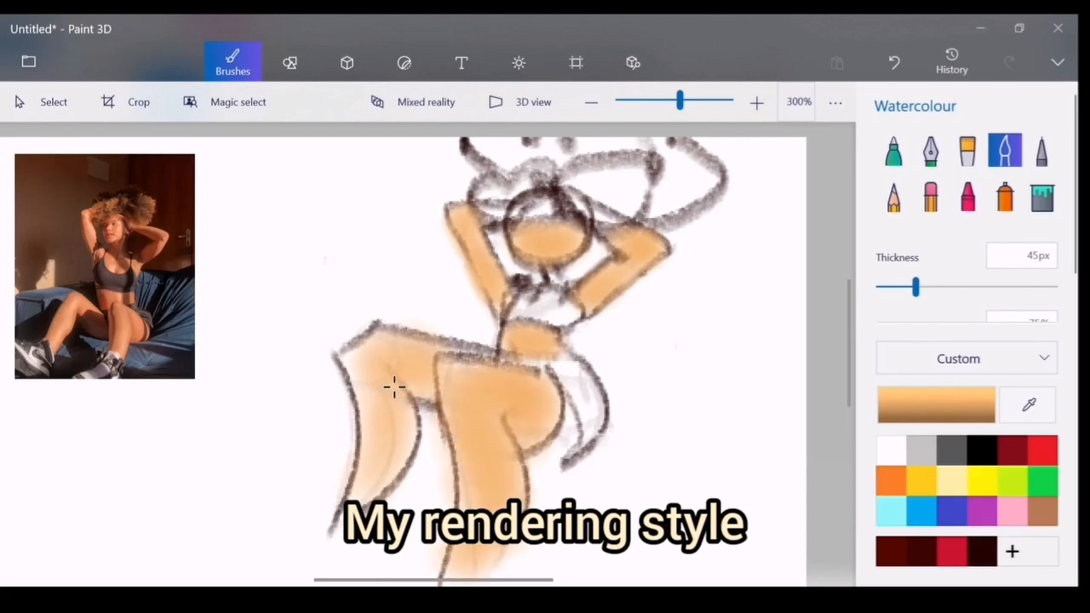
pyautogui.moveTo(394, 388); pyautogui.dragTo(368, 502)
# - Choose a coral red colour and softly tint both knees with the watercolour brush
pyautogui.click(936, 405)
pyautogui.moveTo(400, 421); pyautogui.dragTo(384, 421)
pyautogui.click(532, 173)
pyautogui.click(448, 479)
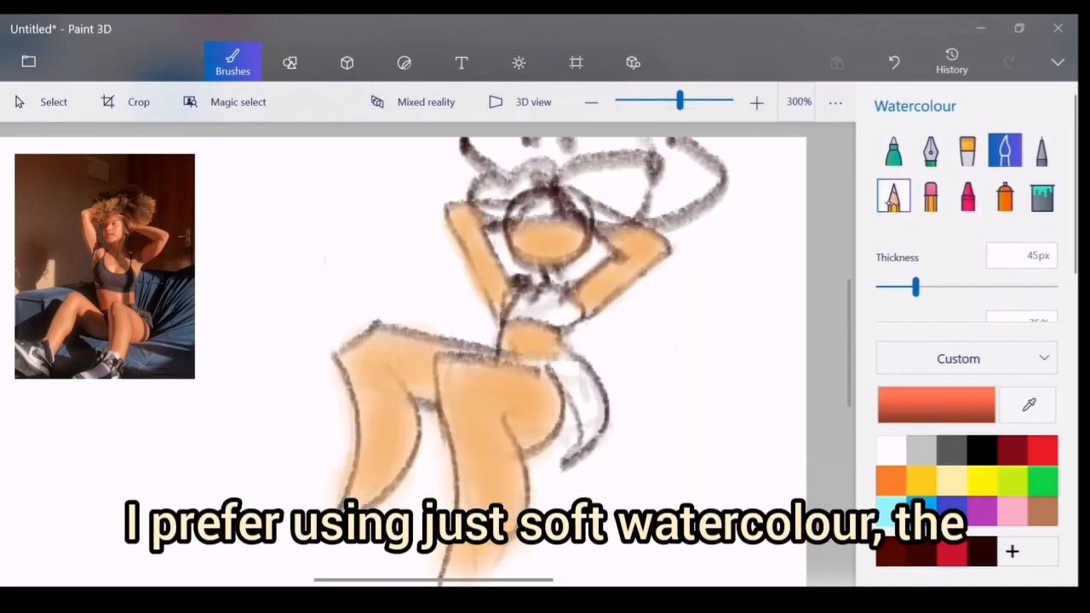
pyautogui.click(460, 386)
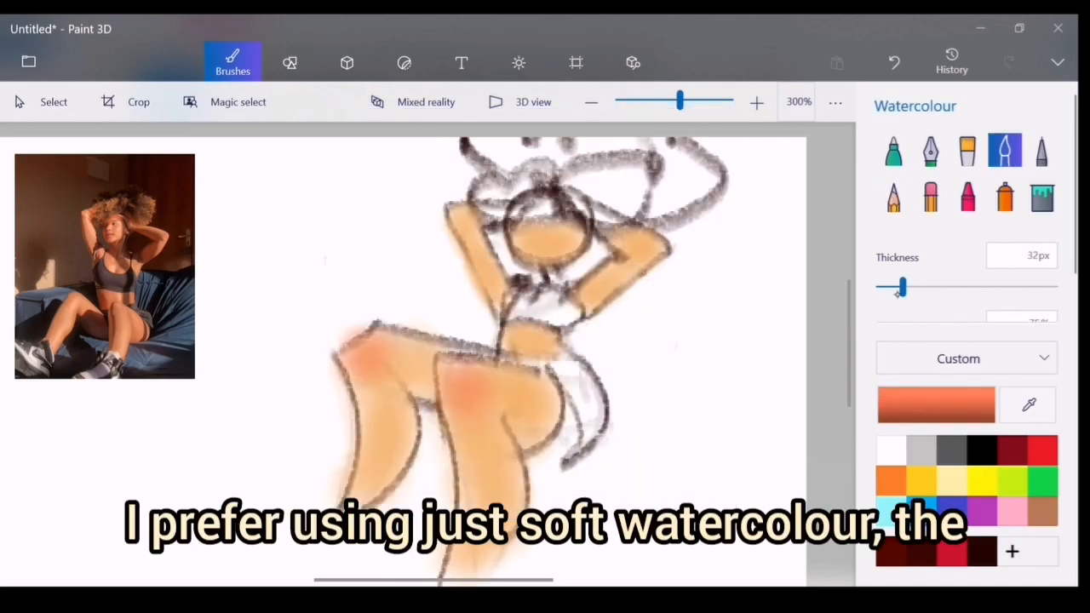
# - Tint the face, waist and outer thigh coral with a 20 px watercolour brush, and pick up the dark brown drawing colour
pyautogui.hotkey('ctrl', 'z')
pyautogui.moveTo(902, 288); pyautogui.dragTo(893, 288)
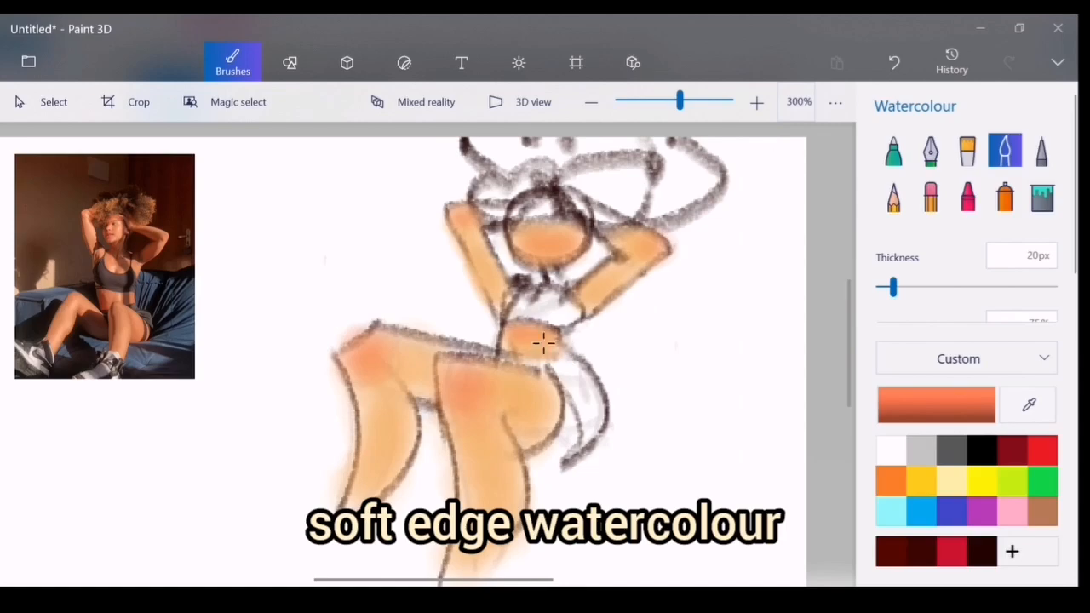
pyautogui.moveTo(545, 437); pyautogui.dragTo(561, 434)
pyautogui.click(1029, 404)
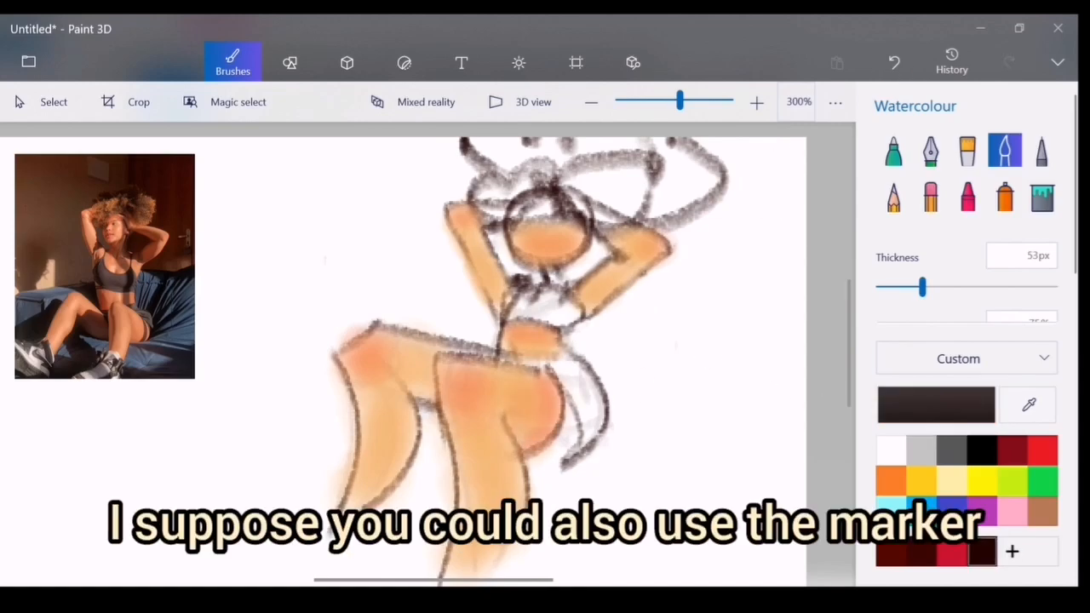
pyautogui.moveTo(549, 362); pyautogui.dragTo(583, 455)
pyautogui.hotkey('ctrl', 'z')
pyautogui.moveTo(922, 288); pyautogui.dragTo(901, 287)
pyautogui.moveTo(545, 362); pyautogui.dragTo(579, 456)
pyautogui.hotkey('ctrl', 'z')
pyautogui.moveTo(901, 288); pyautogui.dragTo(892, 288)
pyautogui.moveTo(507, 359); pyautogui.dragTo(588, 371)
pyautogui.hotkey('ctrl', 'z')
pyautogui.moveTo(891, 288); pyautogui.dragTo(883, 288)
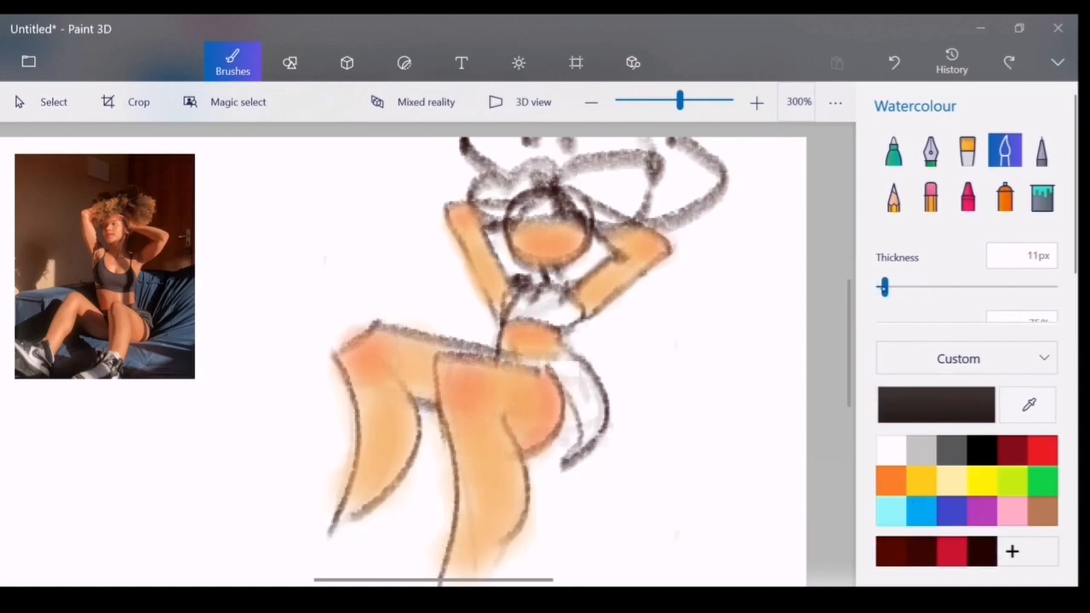
pyautogui.click(892, 62)
pyautogui.click(893, 62)
pyautogui.moveTo(571, 389); pyautogui.dragTo(583, 439)
pyautogui.click(894, 62)
# - Fill the shorts and crop top with dark watercolour, using 24 px for the top, and tint the neck with the thigh's skin tone
pyautogui.moveTo(566, 371); pyautogui.dragTo(577, 455)
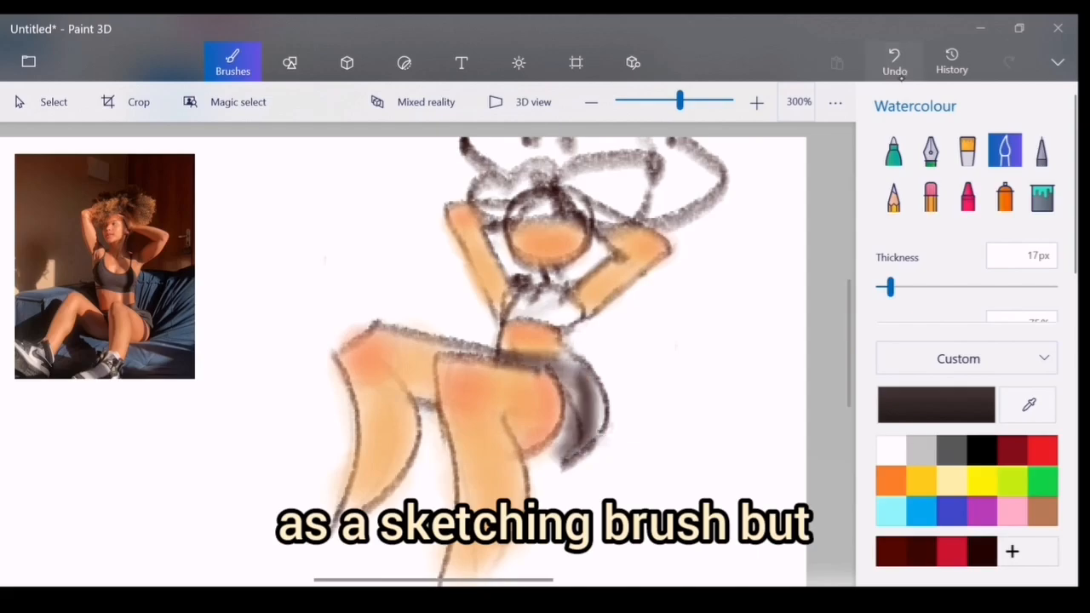
pyautogui.click(896, 62)
pyautogui.moveTo(891, 287); pyautogui.dragTo(906, 288)
pyautogui.moveTo(572, 371); pyautogui.dragTo(569, 460)
pyautogui.moveTo(906, 288); pyautogui.dragTo(895, 288)
pyautogui.moveTo(521, 305); pyautogui.dragTo(575, 312)
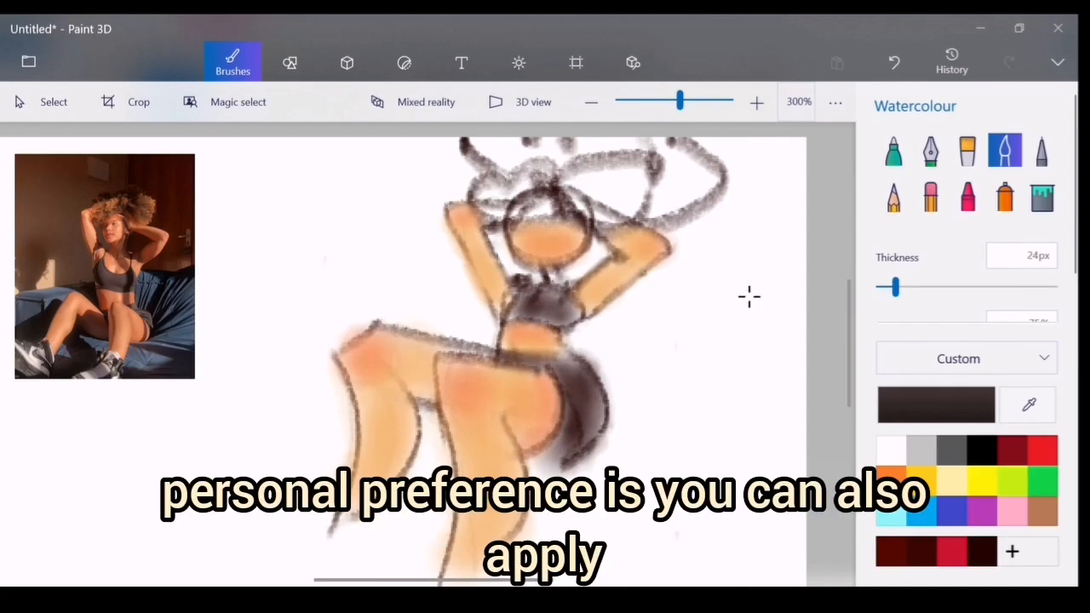
pyautogui.click(518, 390)
pyautogui.click(550, 279)
# - Draw two dark eyes on the face with the pencil at 5 px, redoing strokes where needed
pyautogui.click(893, 196)
pyautogui.click(980, 552)
pyautogui.moveTo(738, 318); pyautogui.dragTo(705, 474)
pyautogui.click(894, 62)
pyautogui.moveTo(915, 287); pyautogui.dragTo(879, 288)
pyautogui.moveTo(679, 100); pyautogui.dragTo(689, 100)
pyautogui.moveTo(849, 328); pyautogui.dragTo(848, 294)
pyautogui.moveTo(436, 581); pyautogui.dragTo(461, 581)
pyautogui.moveTo(487, 343); pyautogui.dragTo(511, 385)
pyautogui.moveTo(556, 337)
pyautogui.mouseDown()
pyautogui.moveTo(581, 391)
pyautogui.moveTo(543, 424)
pyautogui.mouseUp()
pyautogui.click(894, 62)
pyautogui.moveTo(447, 329); pyautogui.dragTo(541, 434)
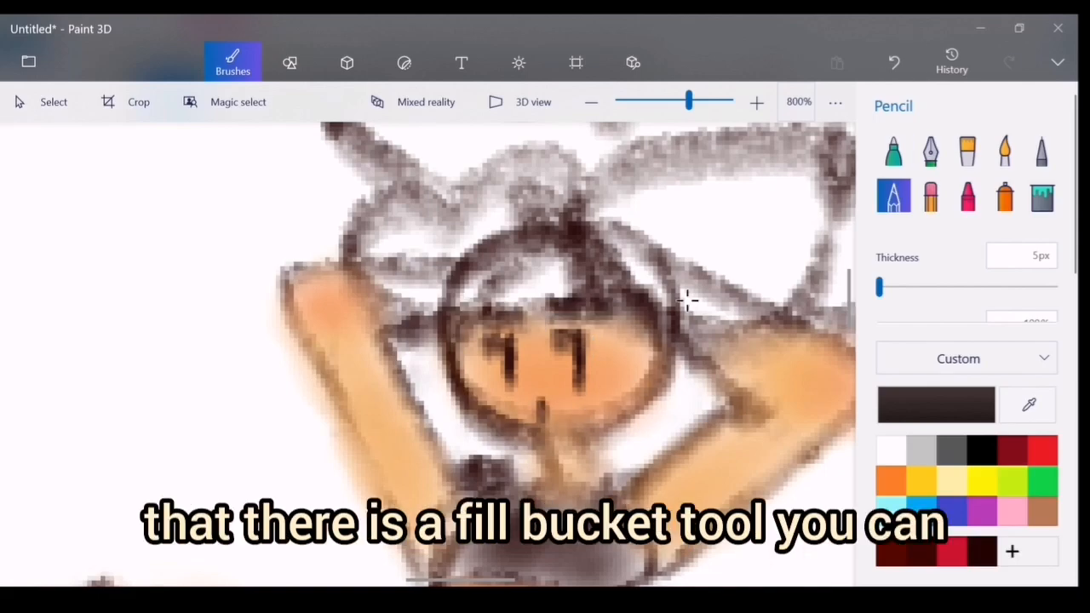
# - Fill the hair mass with a soft dark grey wash using the Watercolour brush
pyautogui.moveTo(689, 101); pyautogui.dragTo(682, 100)
pyautogui.click(1005, 150)
pyautogui.click(894, 62)
pyautogui.moveTo(956, 288); pyautogui.dragTo(916, 288)
pyautogui.moveTo(647, 256); pyautogui.dragTo(686, 298)
pyautogui.moveTo(409, 255)
pyautogui.mouseDown()
pyautogui.moveTo(488, 303)
pyautogui.moveTo(470, 195)
pyautogui.mouseUp()
# - Pencil the ear detail beside the face, and mix a more saturated orange from the colour sampled on the face
pyautogui.click(893, 195)
pyautogui.moveTo(529, 343)
pyautogui.mouseDown()
pyautogui.moveTo(555, 383)
pyautogui.moveTo(545, 395)
pyautogui.mouseUp()
pyautogui.click(1029, 405)
pyautogui.click(515, 371)
pyautogui.click(937, 405)
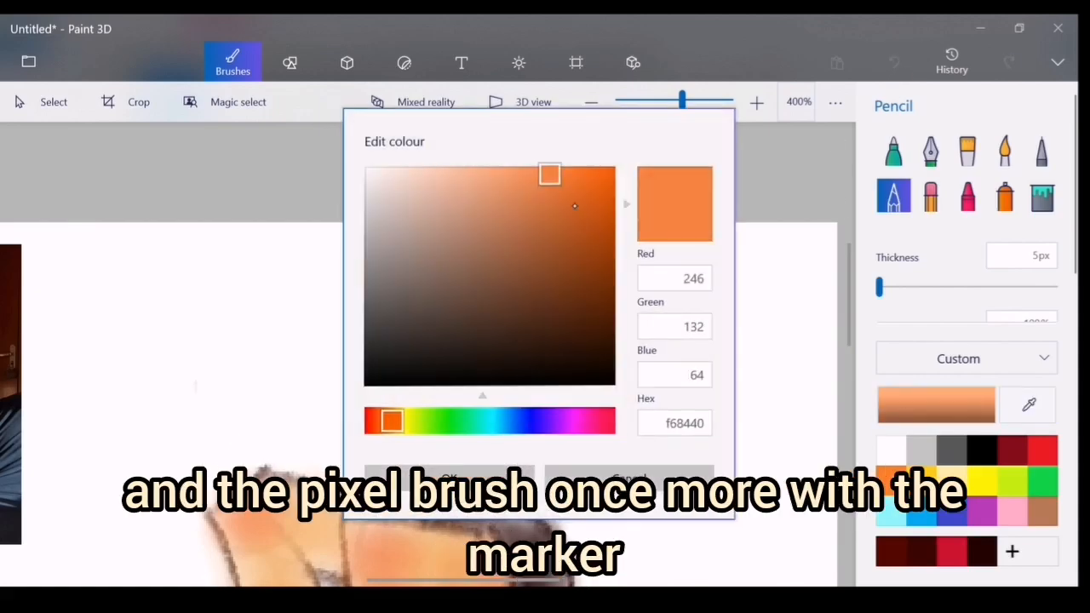
pyautogui.click(575, 205)
pyautogui.click(452, 472)
# - Paint a round ear in the saturated orange with watercolour, and soften it with a lighter sampled skin tone at 13 px
pyautogui.click(1004, 151)
pyautogui.moveTo(916, 288); pyautogui.dragTo(894, 288)
pyautogui.moveTo(545, 332); pyautogui.dragTo(546, 376)
pyautogui.moveTo(893, 287); pyautogui.dragTo(885, 287)
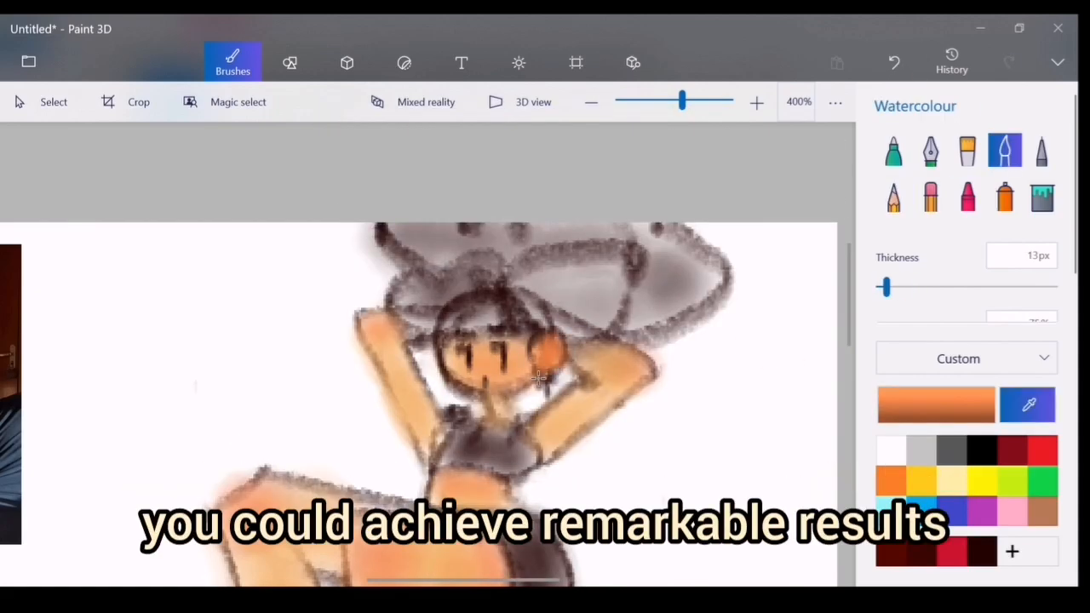
pyautogui.click(539, 376)
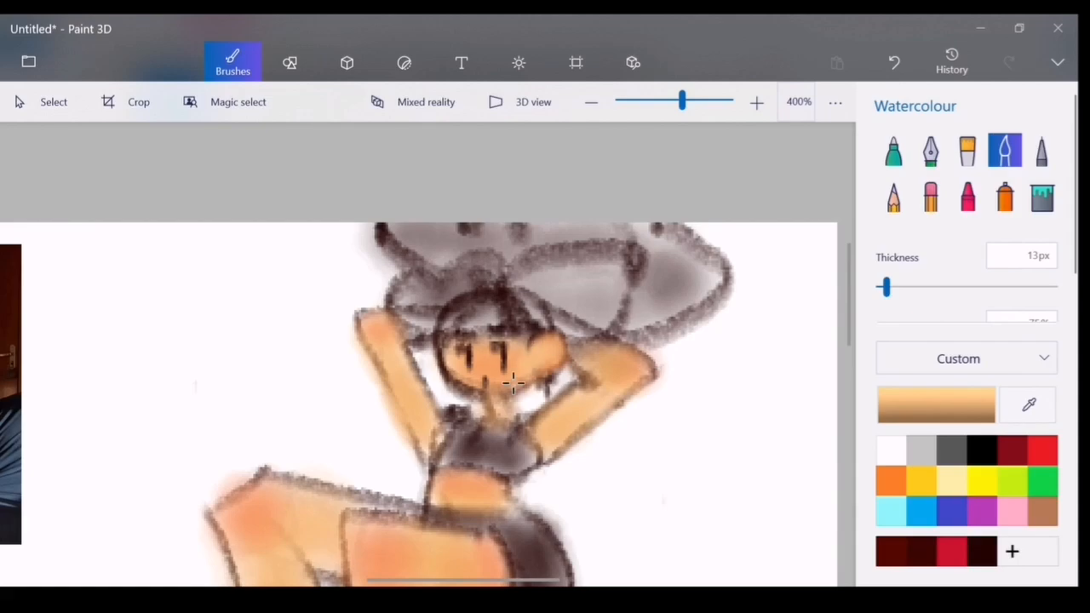
pyautogui.click(462, 487)
# - Switch to the 5 px pencil in a dark colour sampled from the head outline, and try outlining the ear
pyautogui.click(894, 197)
pyautogui.moveTo(545, 348); pyautogui.dragTo(529, 337)
pyautogui.click(894, 63)
pyautogui.click(1029, 405)
pyautogui.click(547, 328)
pyautogui.moveTo(727, 437); pyautogui.dragTo(765, 443)
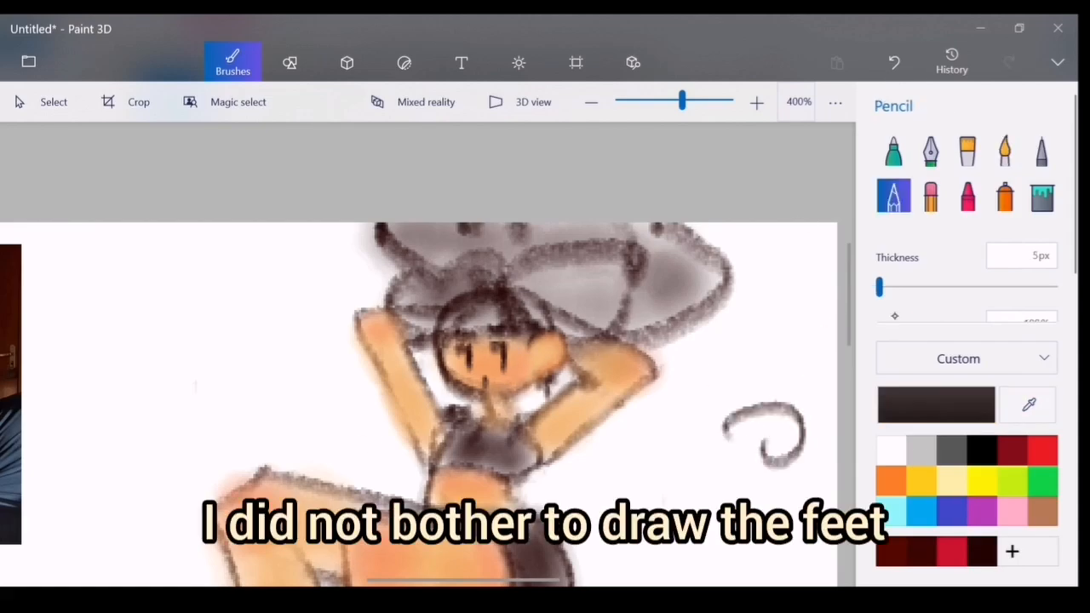
pyautogui.moveTo(536, 328); pyautogui.dragTo(549, 387)
# - Move the reference photo across to the opposite side of the canvas and flip the canvas horizontally
pyautogui.click(576, 63)
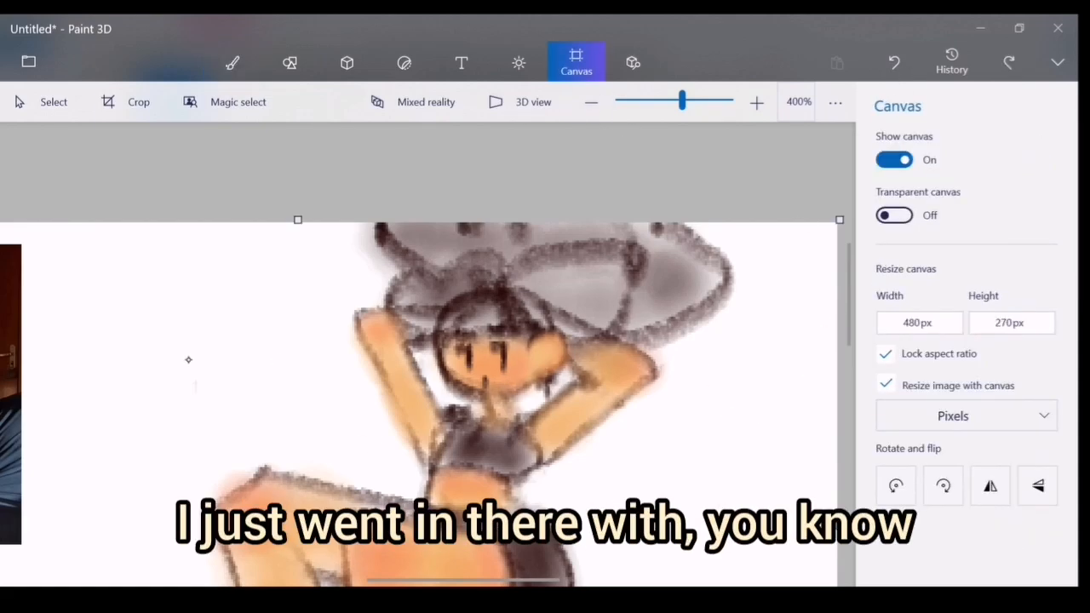
pyautogui.click(44, 102)
pyautogui.moveTo(10, 384); pyautogui.dragTo(787, 366)
pyautogui.click(990, 509)
pyautogui.click(990, 509)
pyautogui.click(576, 63)
pyautogui.click(990, 486)
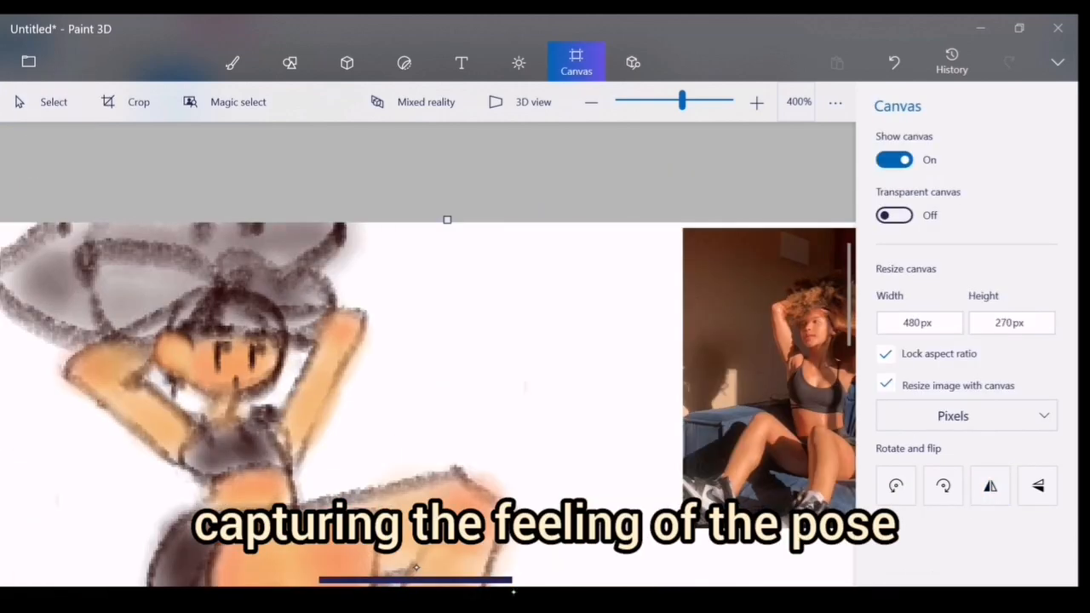
# - Outline the ear on the mirrored face with the dark 5 px pencil, undoing and redrawing the curve
pyautogui.click(233, 63)
pyautogui.scroll(2, 358, 352)
pyautogui.click(894, 63)
pyautogui.moveTo(375, 316); pyautogui.dragTo(396, 380)
pyautogui.click(900, 73)
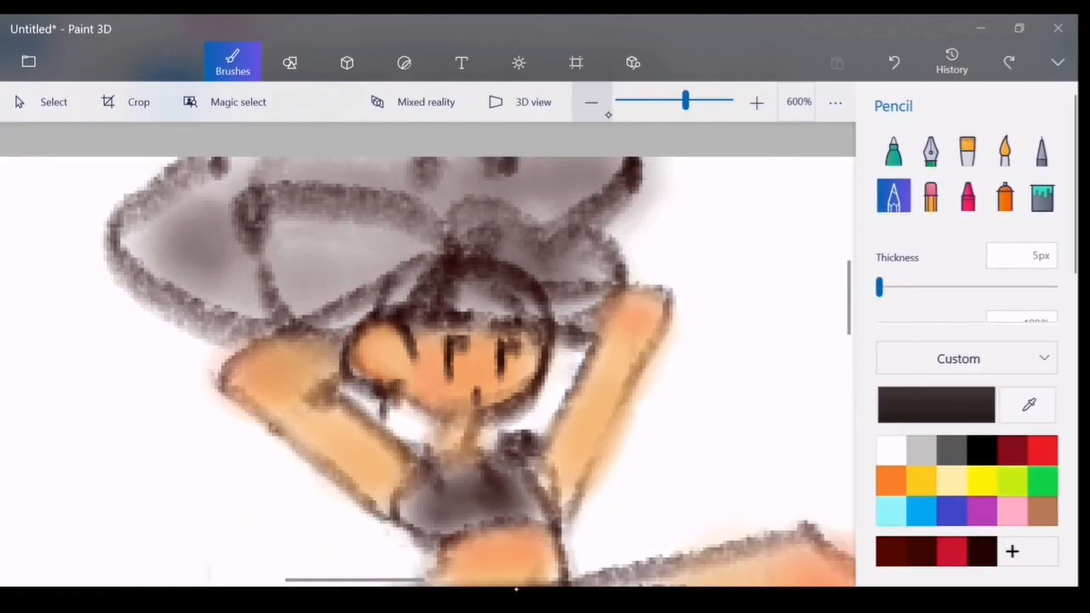
pyautogui.click(603, 109)
# - Sample a dark brown from the drawing for the pencil and try retracing the arm outlines
pyautogui.click(1028, 404)
pyautogui.click(419, 431)
pyautogui.moveTo(588, 372); pyautogui.dragTo(727, 478)
pyautogui.moveTo(714, 330); pyautogui.dragTo(638, 464)
pyautogui.click(875, 71)
pyautogui.click(875, 71)
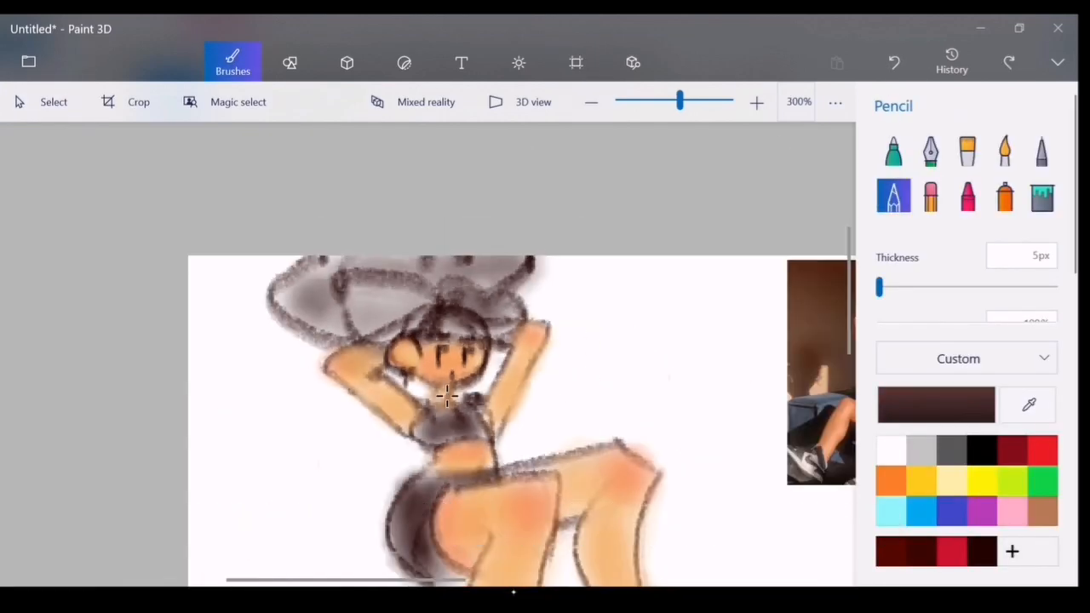
# - Flip the canvas back horizontally and move the reference photo back beside the figure's knees
pyautogui.click(587, 70)
pyautogui.click(990, 485)
pyautogui.click(49, 102)
pyautogui.moveTo(809, 366)
pyautogui.mouseDown()
pyautogui.moveTo(187, 350)
pyautogui.moveTo(164, 391)
pyautogui.mouseUp()
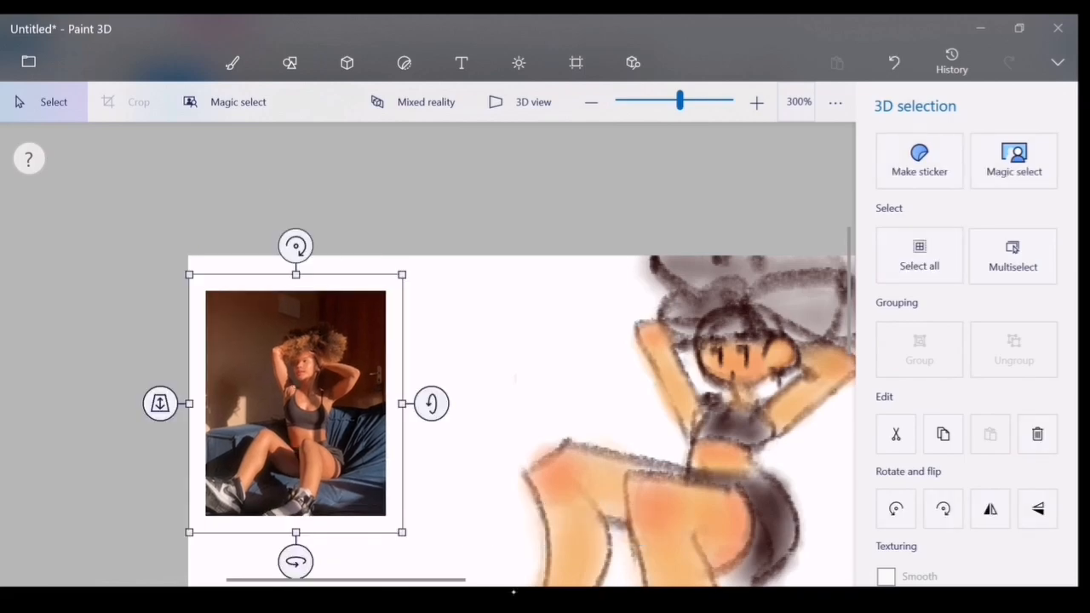
# - Retrace the outlines of both raised arms in dark brown with the 5 px pencil, undoing and redrawing strokes
pyautogui.click(232, 63)
pyautogui.click(756, 103)
pyautogui.hscroll(3, 508, 348)
pyautogui.moveTo(509, 348); pyautogui.dragTo(569, 464)
pyautogui.click(894, 63)
pyautogui.moveTo(505, 328); pyautogui.dragTo(567, 440)
pyautogui.click(893, 63)
pyautogui.moveTo(548, 343); pyautogui.dragTo(596, 416)
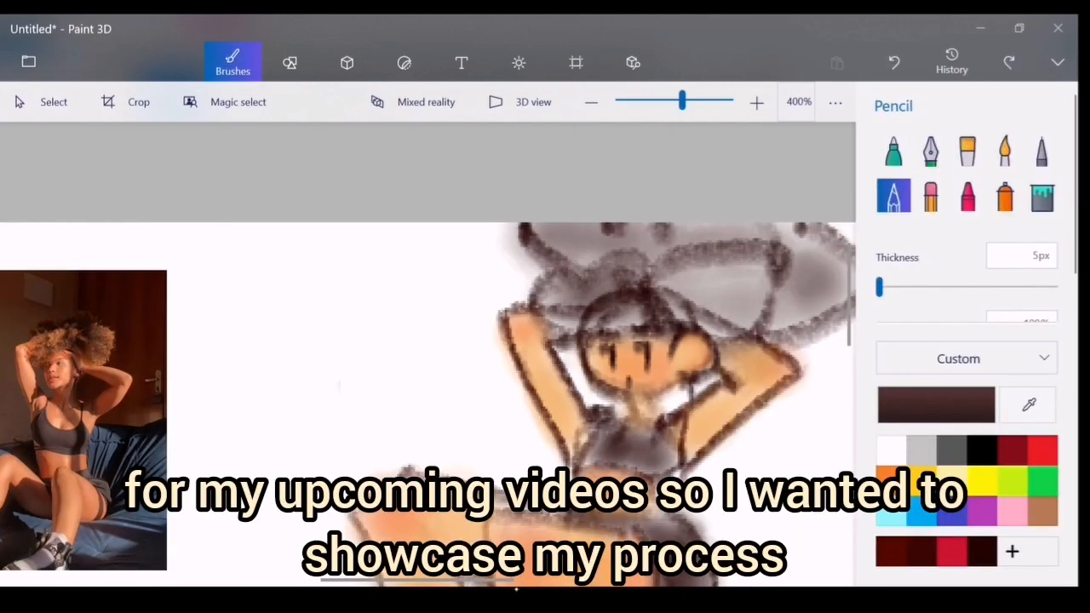
# - Outline the crop top and the shorts in dark brown with the 5 px pencil
pyautogui.scroll(-1, 562, 400)
pyautogui.moveTo(549, 411); pyautogui.dragTo(659, 458)
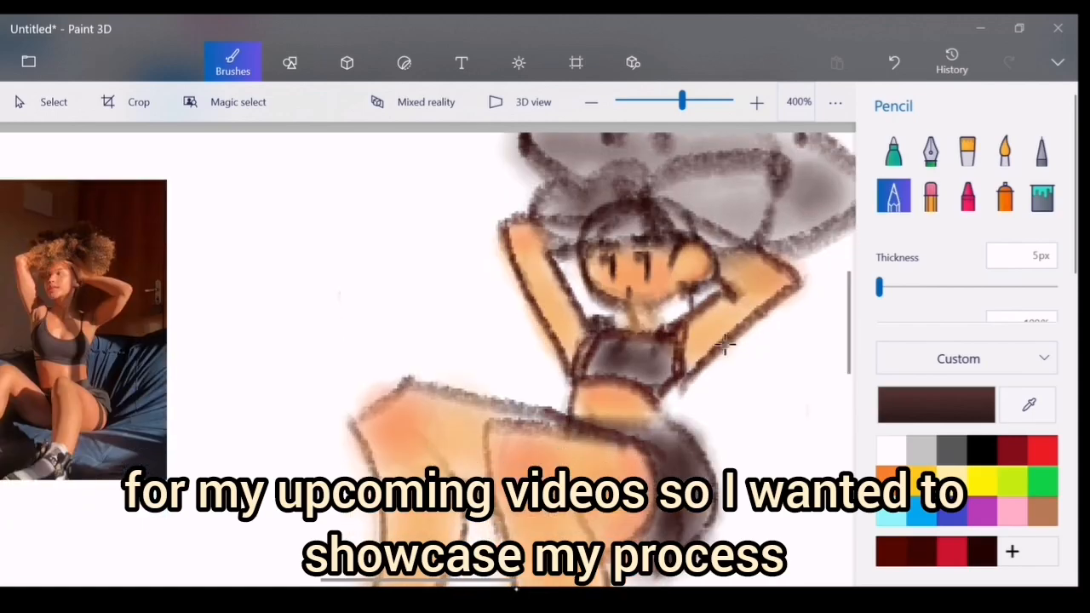
pyautogui.moveTo(686, 421); pyautogui.dragTo(677, 549)
pyautogui.scroll(-1, 713, 396)
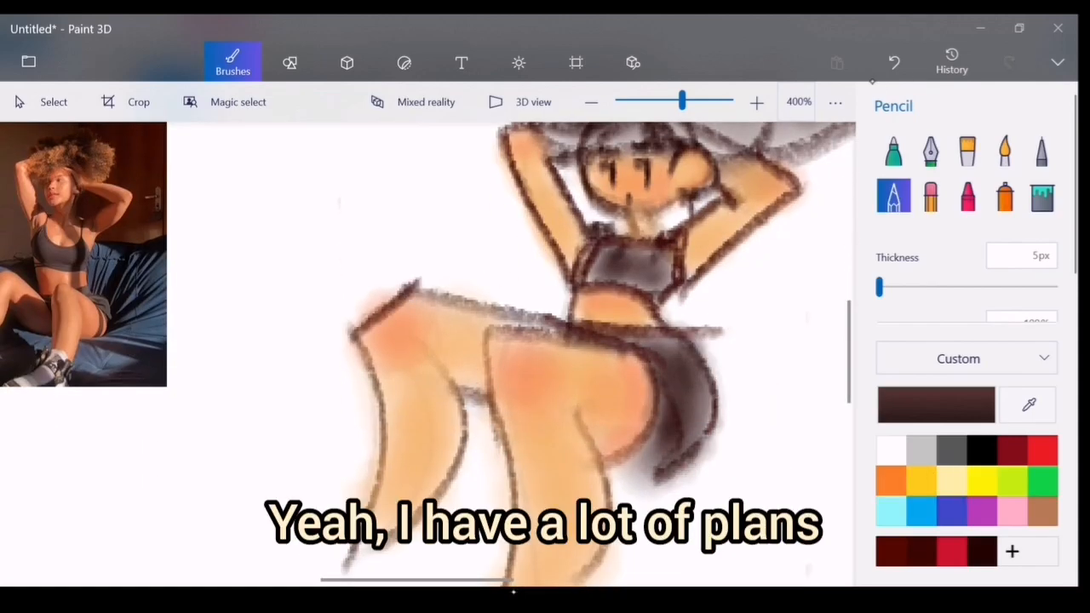
# - Paint over the stray line ends at the knee and waistband in white, and switch the pencil back to the dark colour
pyautogui.click(891, 450)
pyautogui.moveTo(407, 265); pyautogui.dragTo(343, 321)
pyautogui.moveTo(718, 319)
pyautogui.mouseDown()
pyautogui.moveTo(639, 491)
pyautogui.moveTo(660, 487)
pyautogui.moveTo(678, 327)
pyautogui.mouseUp()
pyautogui.click(981, 552)
pyautogui.click(894, 62)
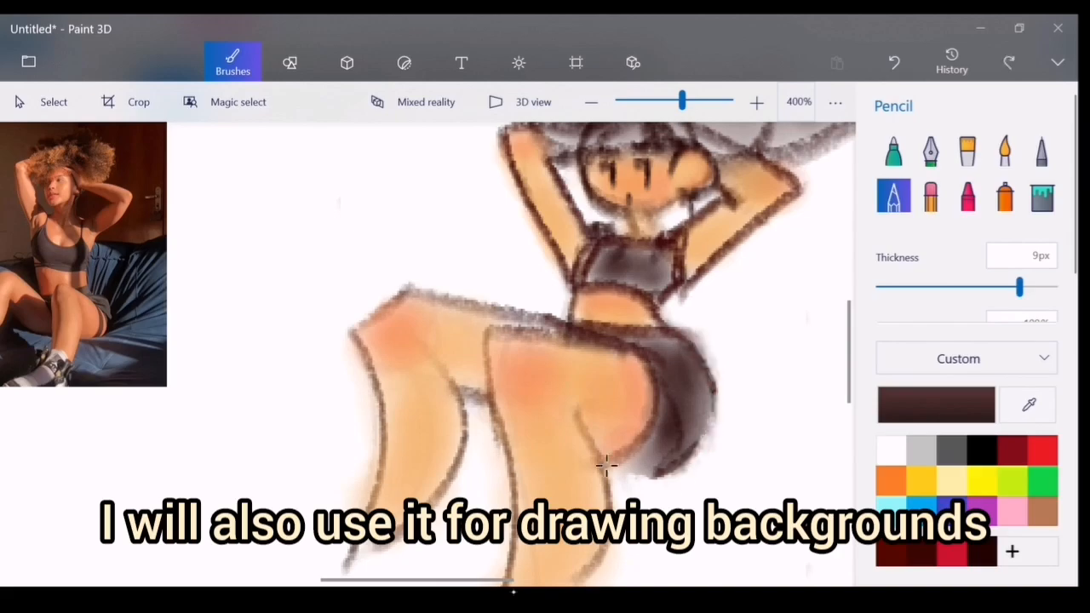
pyautogui.moveTo(606, 464); pyautogui.dragTo(678, 327)
pyautogui.click(894, 62)
pyautogui.moveTo(1019, 287); pyautogui.dragTo(949, 287)
pyautogui.moveTo(654, 466); pyautogui.dragTo(714, 379)
pyautogui.moveTo(949, 287); pyautogui.dragTo(914, 287)
pyautogui.moveTo(758, 314); pyautogui.dragTo(758, 472)
pyautogui.click(894, 63)
pyautogui.moveTo(615, 467); pyautogui.dragTo(677, 328)
pyautogui.click(894, 62)
pyautogui.click(894, 62)
pyautogui.click(894, 62)
pyautogui.moveTo(659, 475); pyautogui.dragTo(678, 328)
pyautogui.click(894, 62)
# - Flip the canvas horizontally and move the reference photo off the canvas, clear of the figure
pyautogui.click(577, 63)
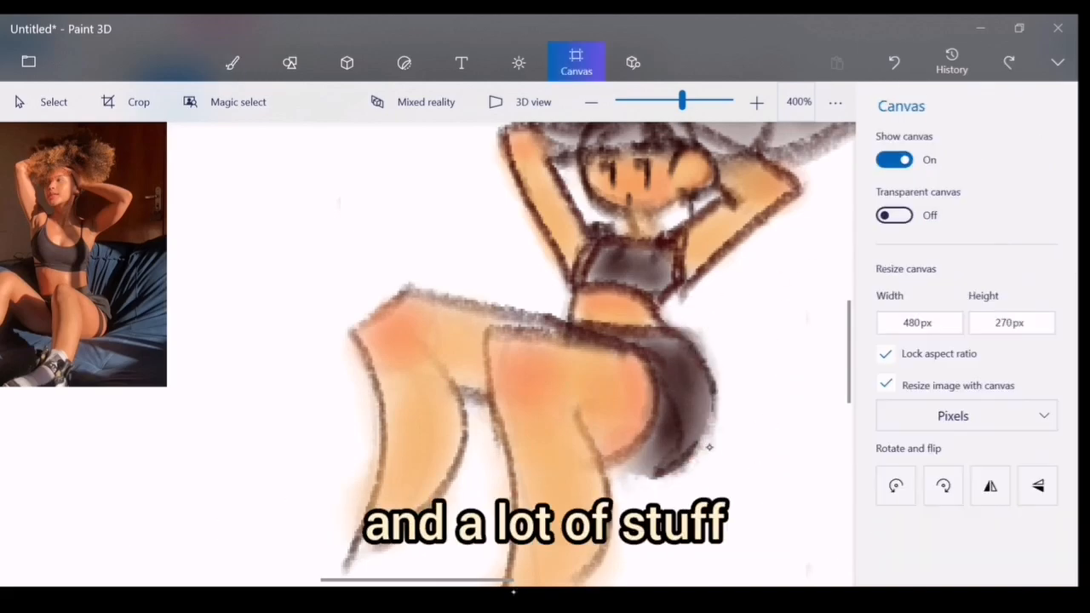
pyautogui.click(990, 485)
pyautogui.click(81, 255)
pyautogui.scroll(-1, 428, 358)
pyautogui.moveTo(237, 298); pyautogui.dragTo(77, 298)
pyautogui.scroll(2, 429, 358)
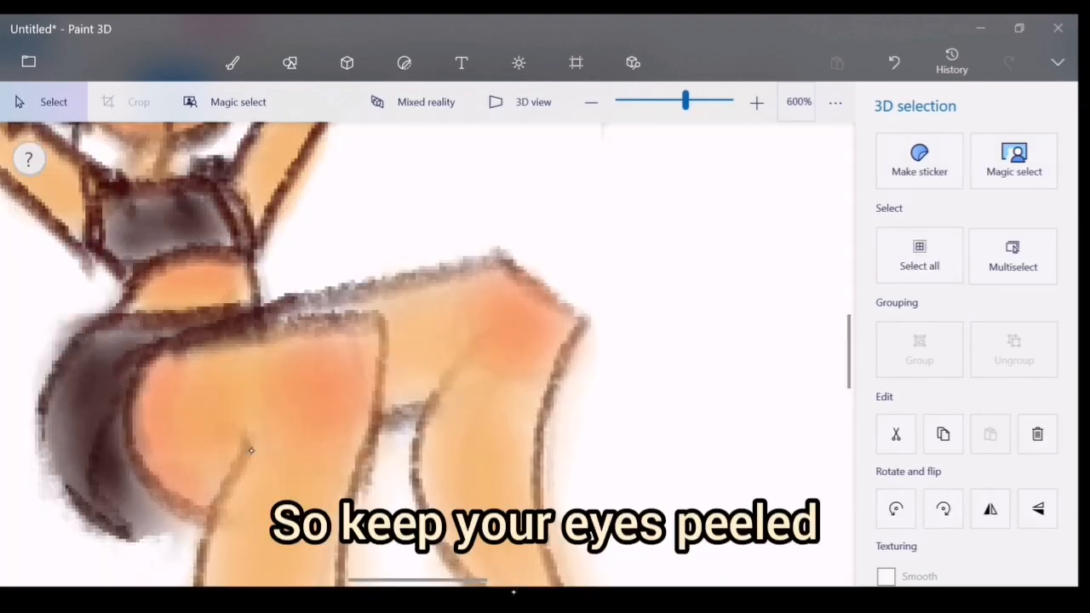
# - Retrace the shorts' outer curve and leg opening in dark brown with the 6 px pencil
pyautogui.click(233, 62)
pyautogui.scroll(-1, 428, 357)
pyautogui.moveTo(32, 228)
pyautogui.mouseDown()
pyautogui.moveTo(134, 382)
pyautogui.moveTo(214, 418)
pyautogui.moveTo(229, 405)
pyautogui.mouseUp()
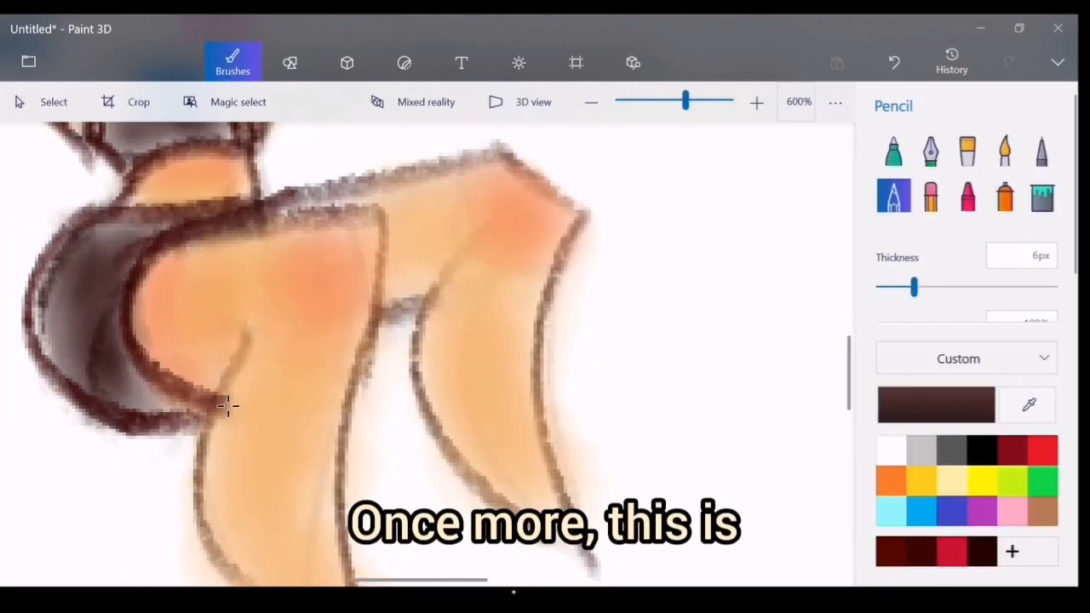
# - Retrace both legs in dark brown with the 6 px pencil, and paint over the colour spill outside the far leg in 10 px white
pyautogui.scroll(-1, 263, 450)
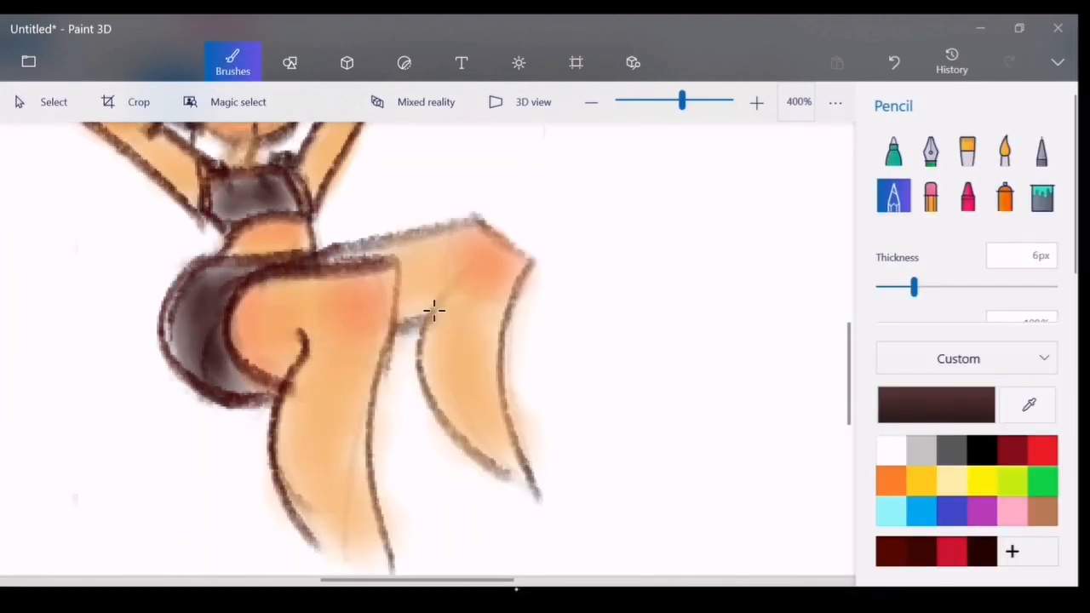
pyautogui.moveTo(326, 262); pyautogui.dragTo(538, 498)
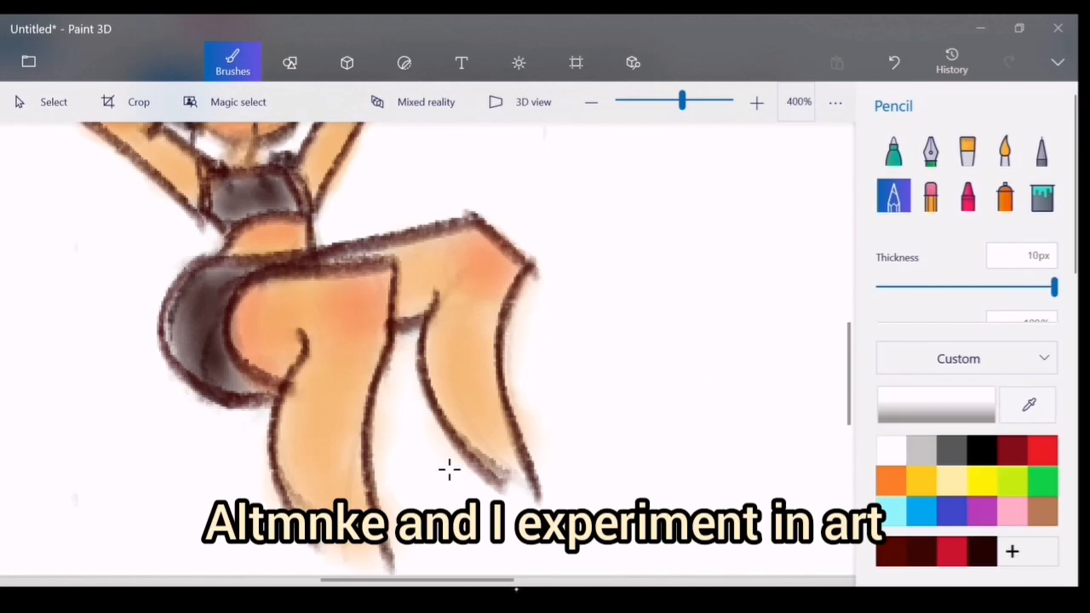
pyautogui.moveTo(511, 477); pyautogui.dragTo(529, 347)
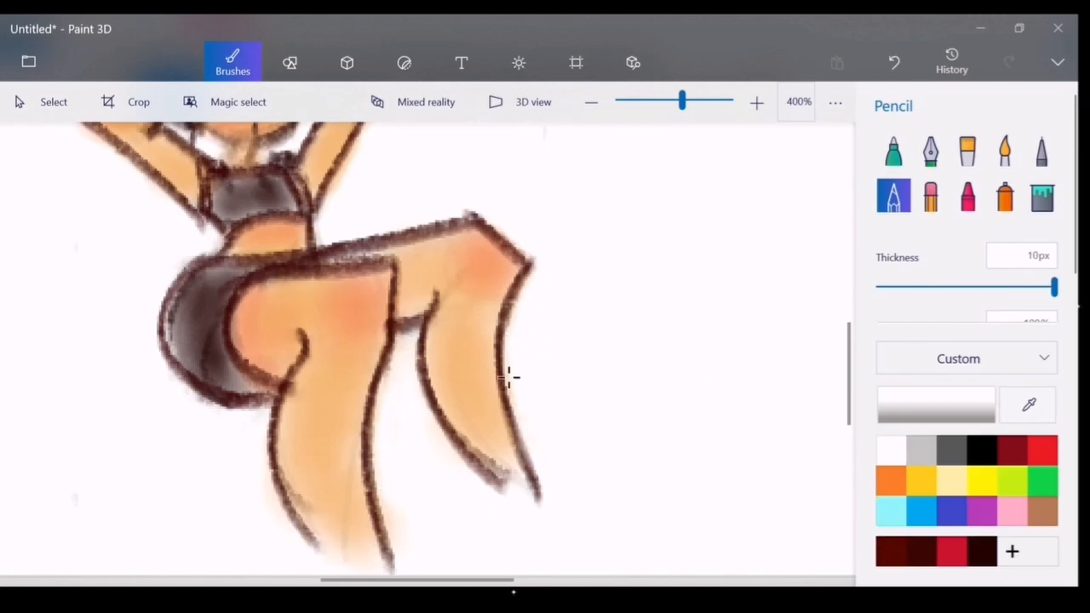
# - Flip the canvas horizontally back to its original orientation
pyautogui.moveTo(849, 332); pyautogui.dragTo(849, 295)
pyautogui.click(577, 62)
pyautogui.click(990, 486)
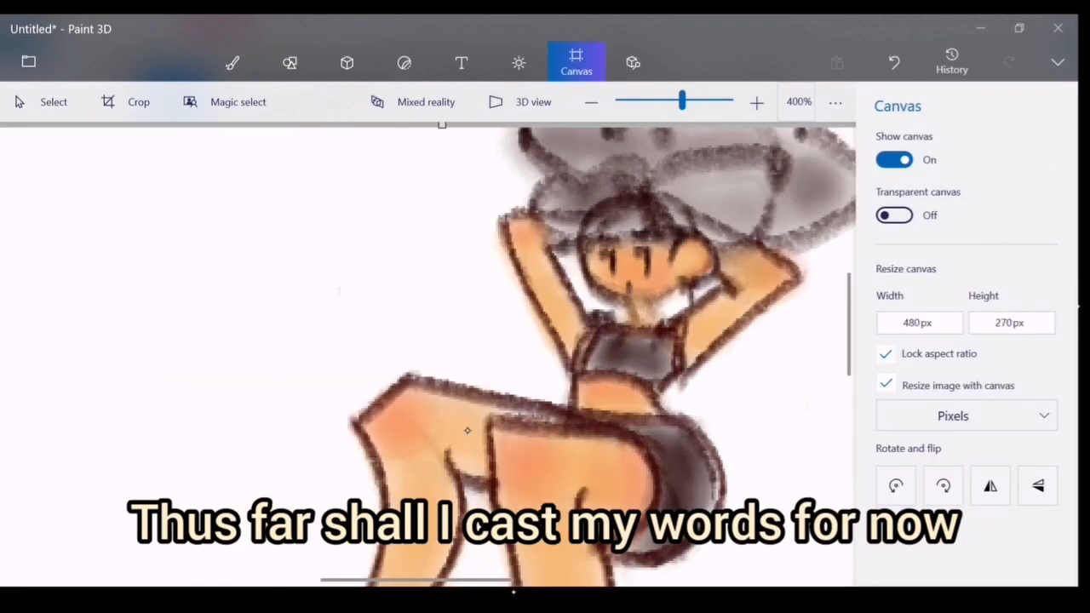
# - Sign the drawing by hand with the dark brown 6 px pencil in the empty area beside the figure's raised arms
pyautogui.click(233, 62)
pyautogui.click(591, 102)
pyautogui.click(591, 103)
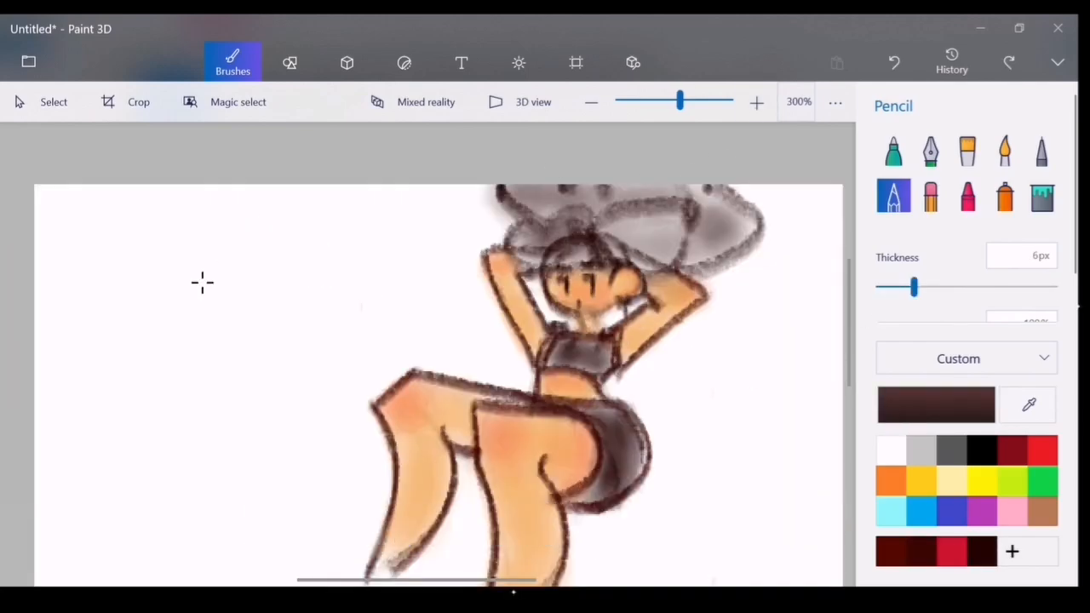
pyautogui.moveTo(202, 282); pyautogui.dragTo(412, 273)
pyautogui.moveTo(323, 273); pyautogui.dragTo(417, 285)
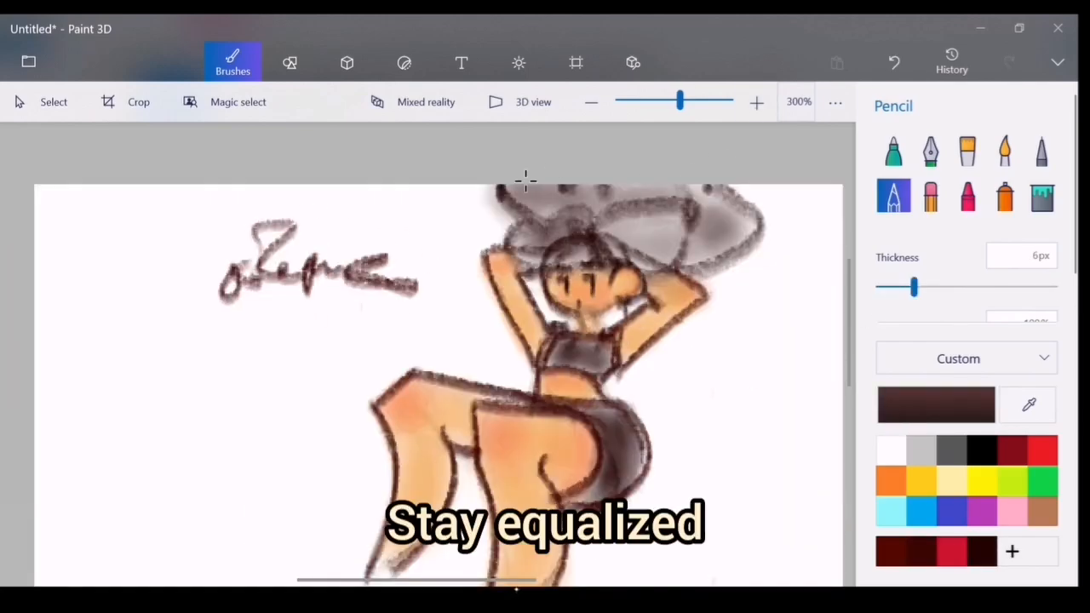
# - Shrink the reference photo and place it in the canvas's upper-left corner beside the signature
pyautogui.click(591, 102)
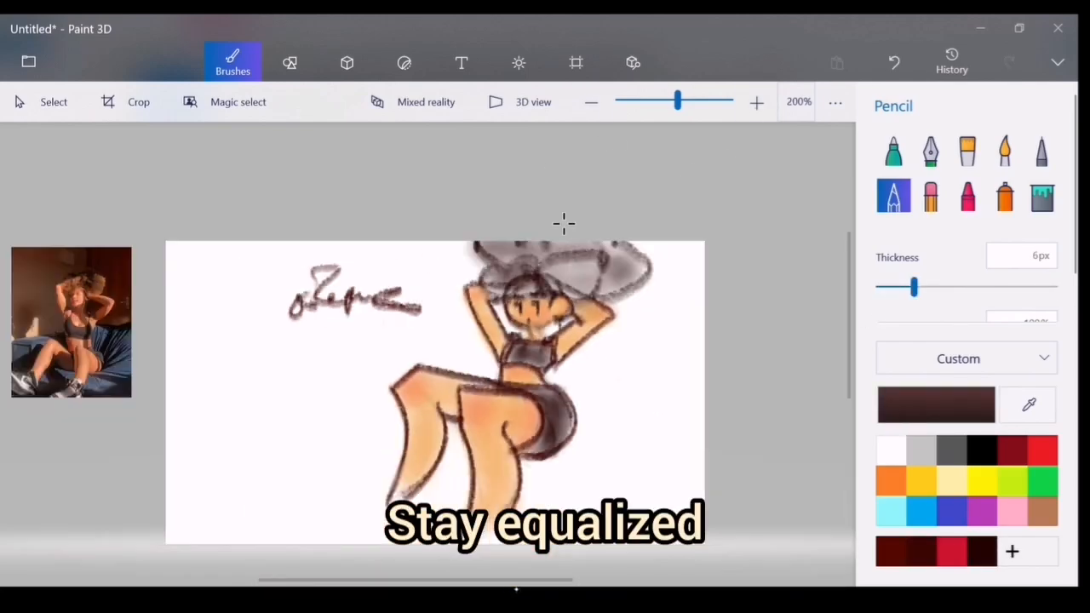
pyautogui.click(41, 102)
pyautogui.moveTo(71, 321); pyautogui.dragTo(236, 406)
pyautogui.moveTo(312, 493); pyautogui.dragTo(284, 459)
pyautogui.moveTo(247, 405); pyautogui.dragTo(253, 326)
pyautogui.click(232, 62)
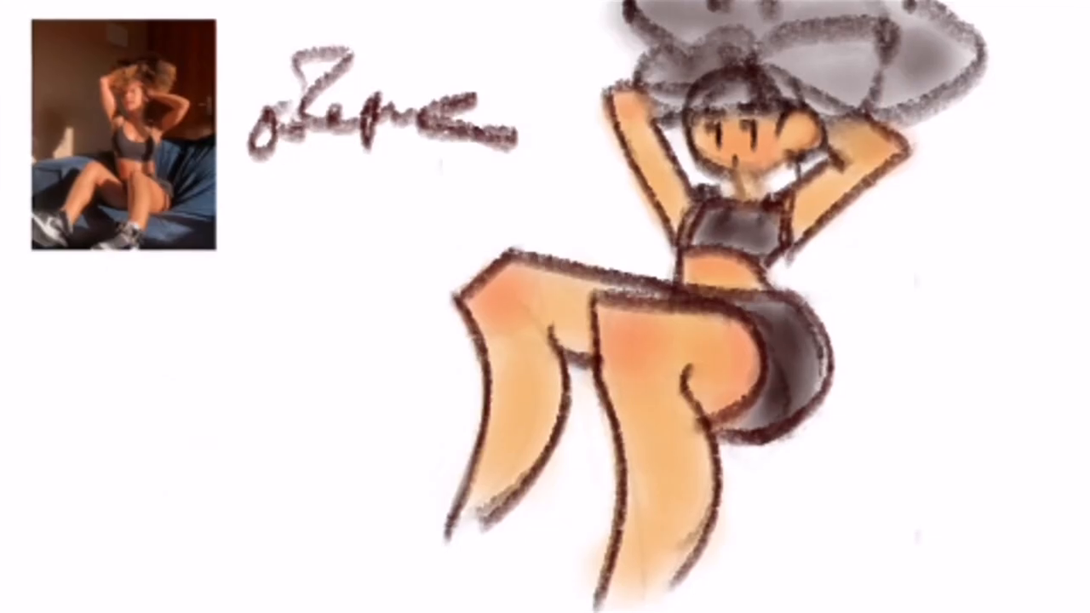